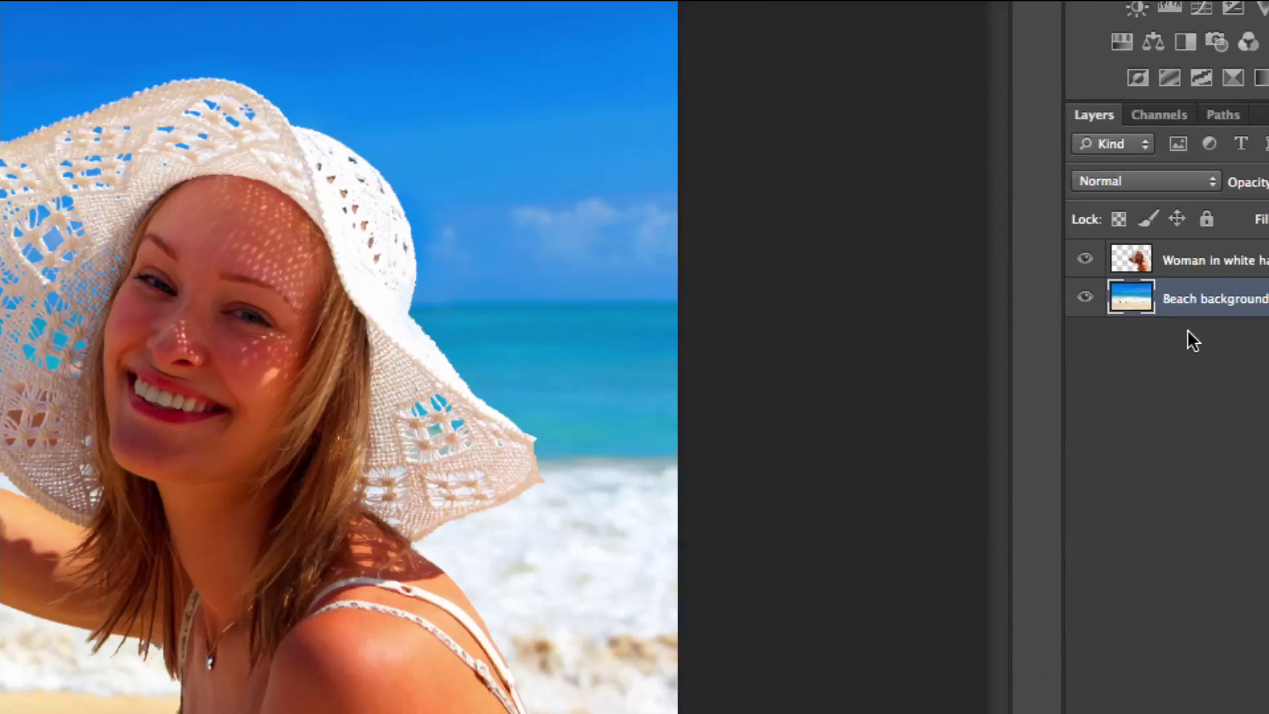
- Toggle the woman and beach background layers off and back on to check them
left_click(1086, 263)
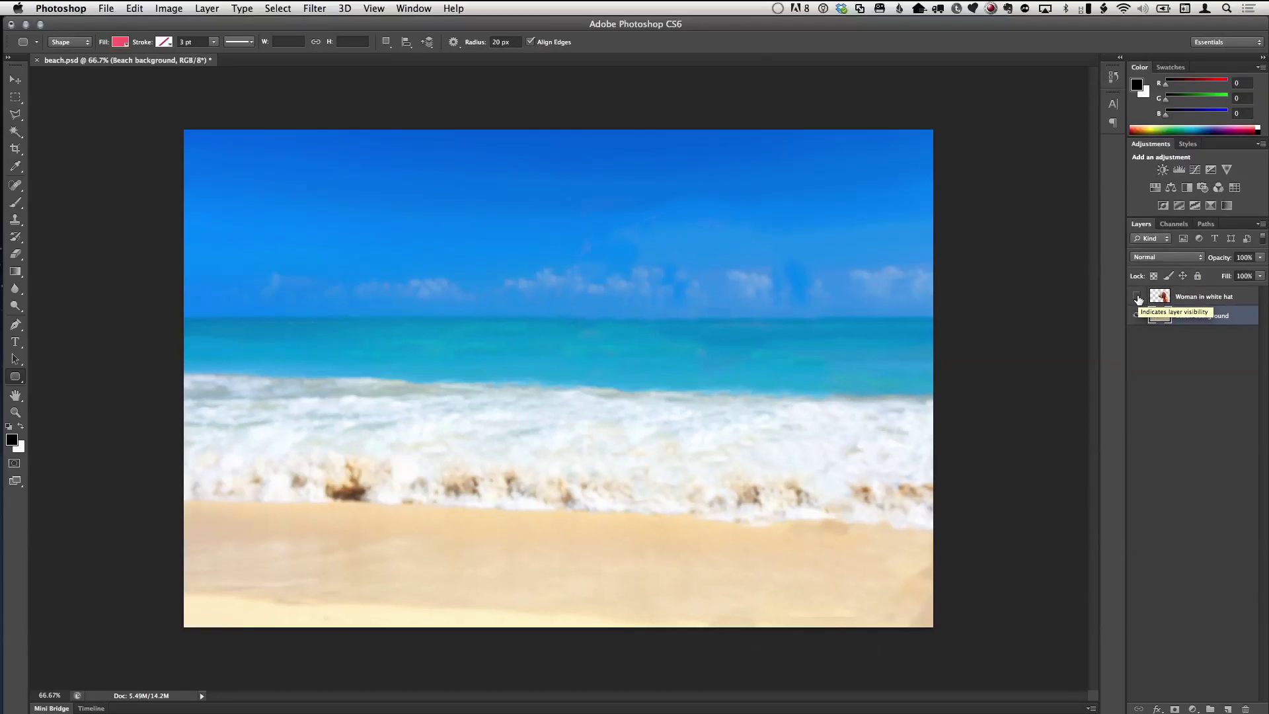
left_click(1086, 263)
left_click(1083, 300)
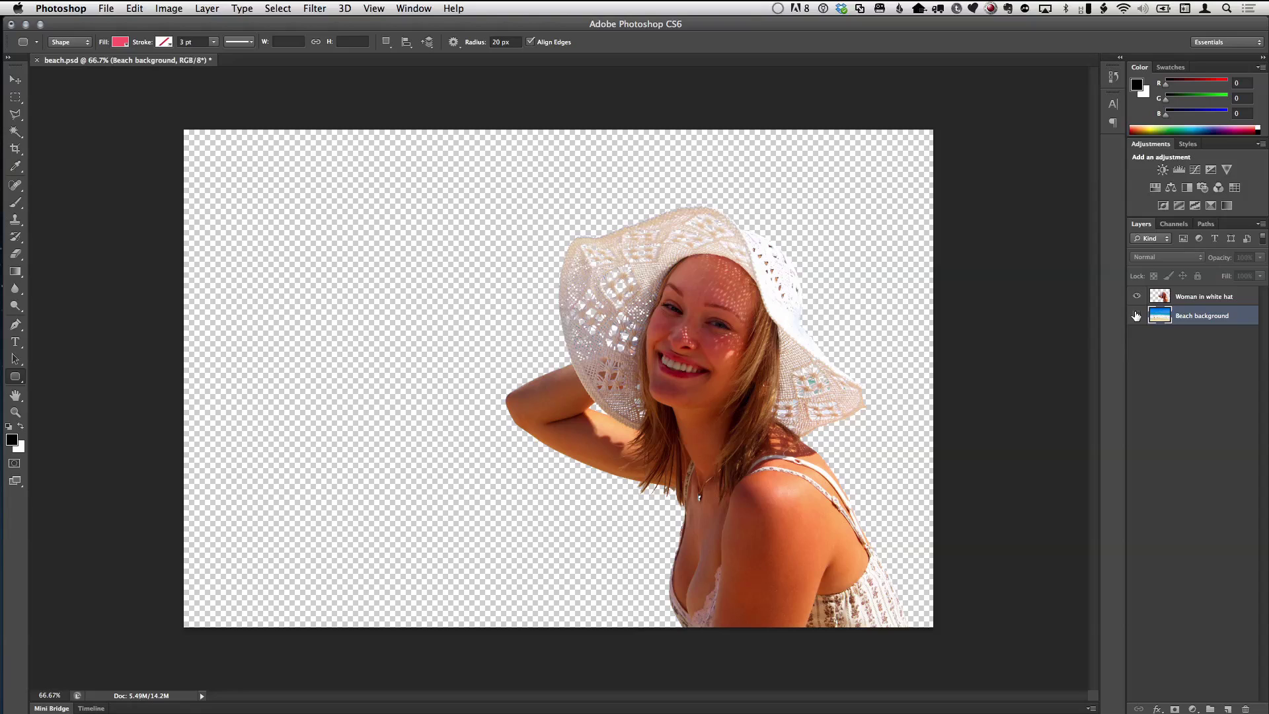
left_click(1136, 316)
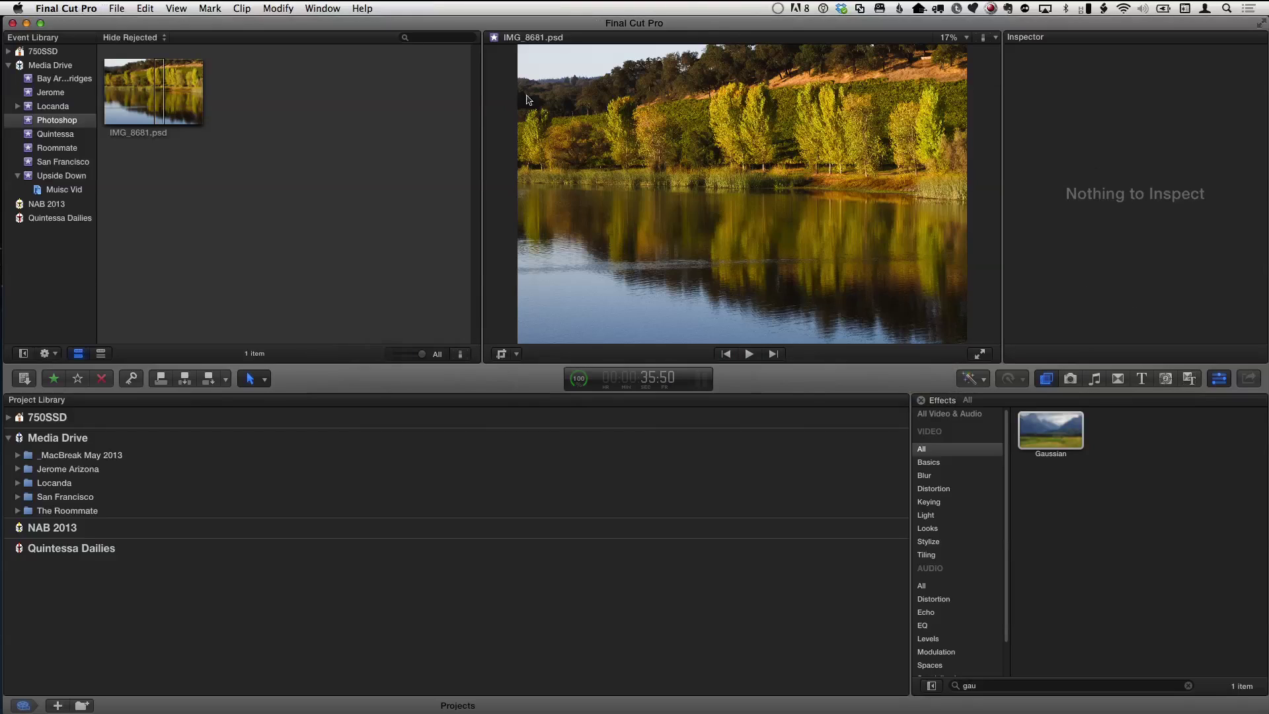
- Import beach.psd from Desktop > Working with Photoshop Files in FCPX into the event
right_click(361, 159)
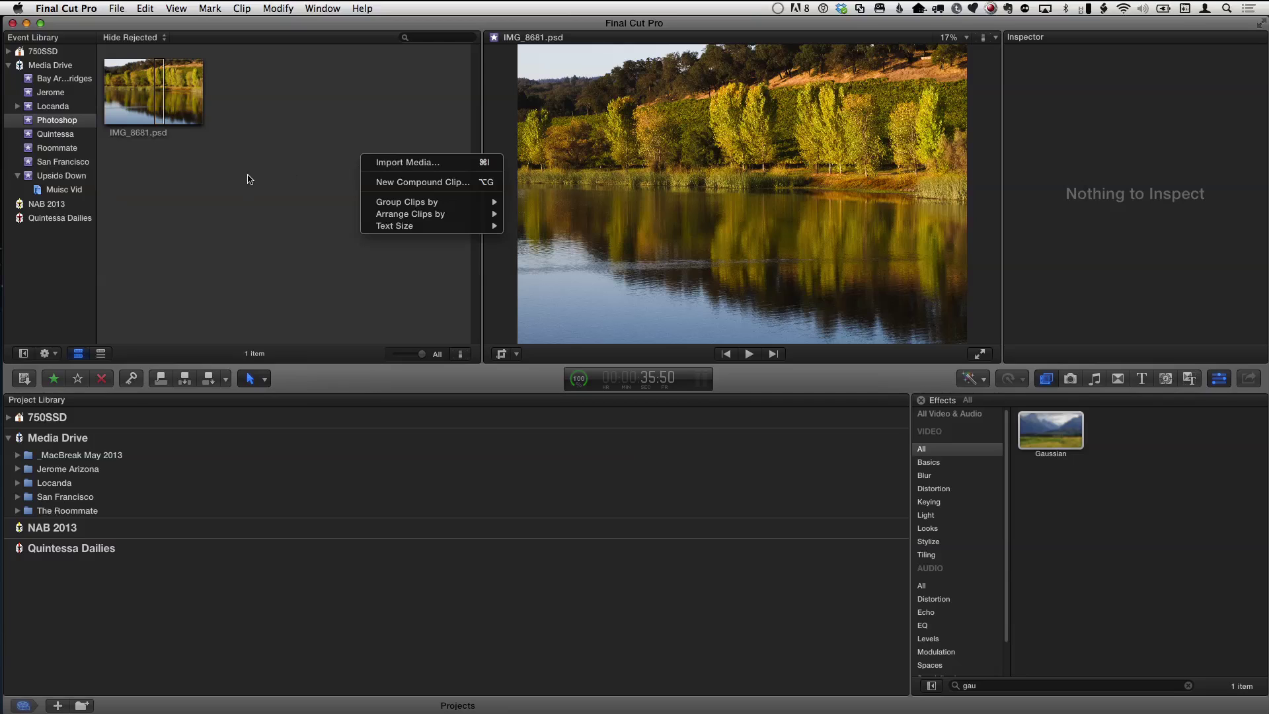
left_click(403, 162)
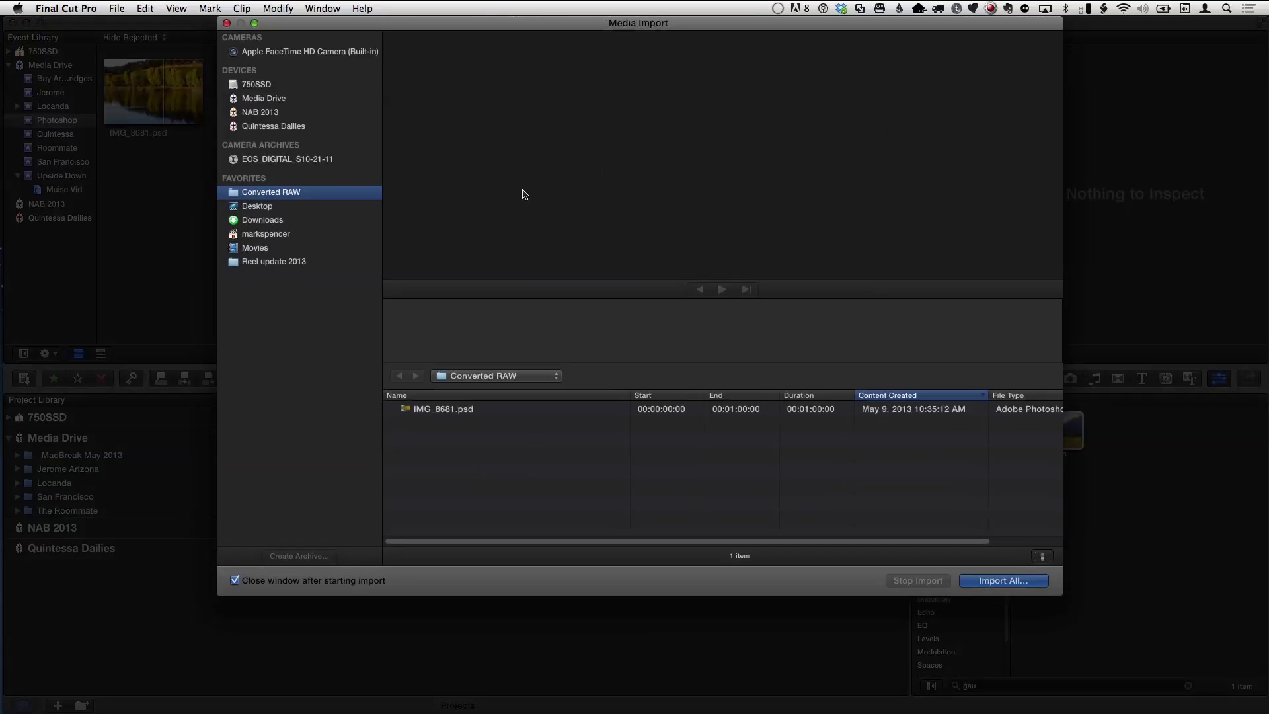
left_click(271, 206)
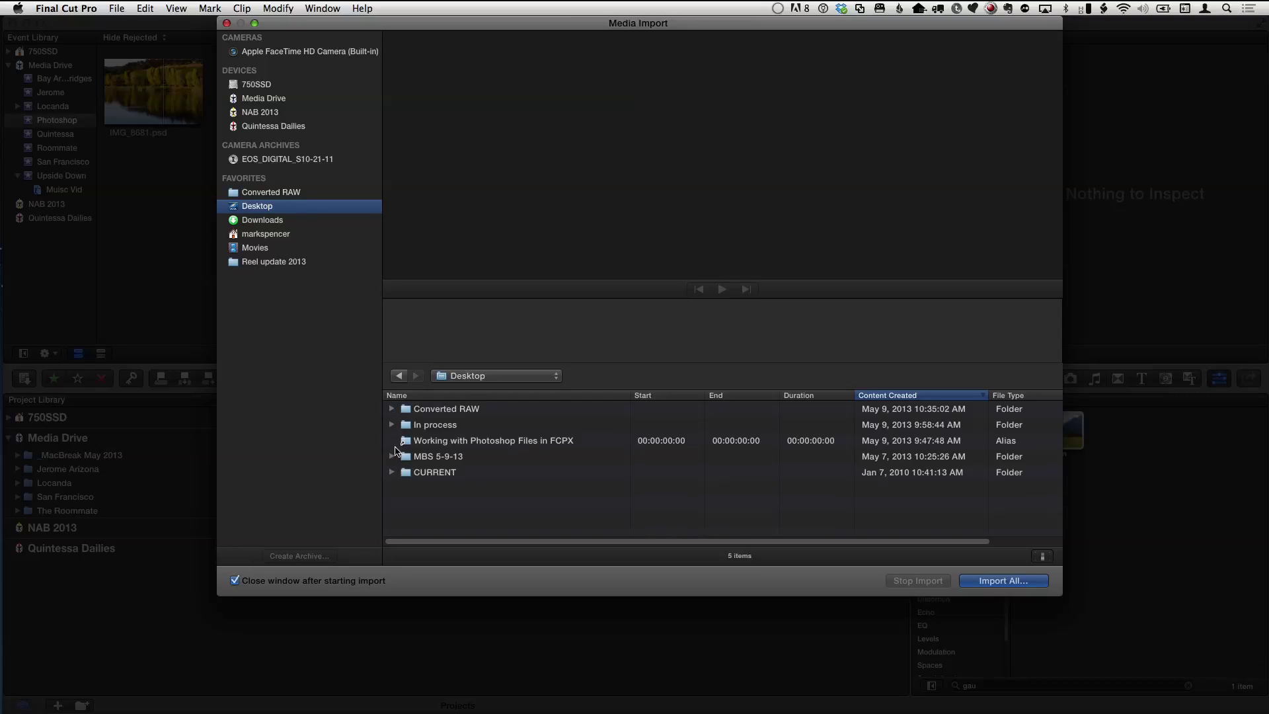
left_click(405, 443)
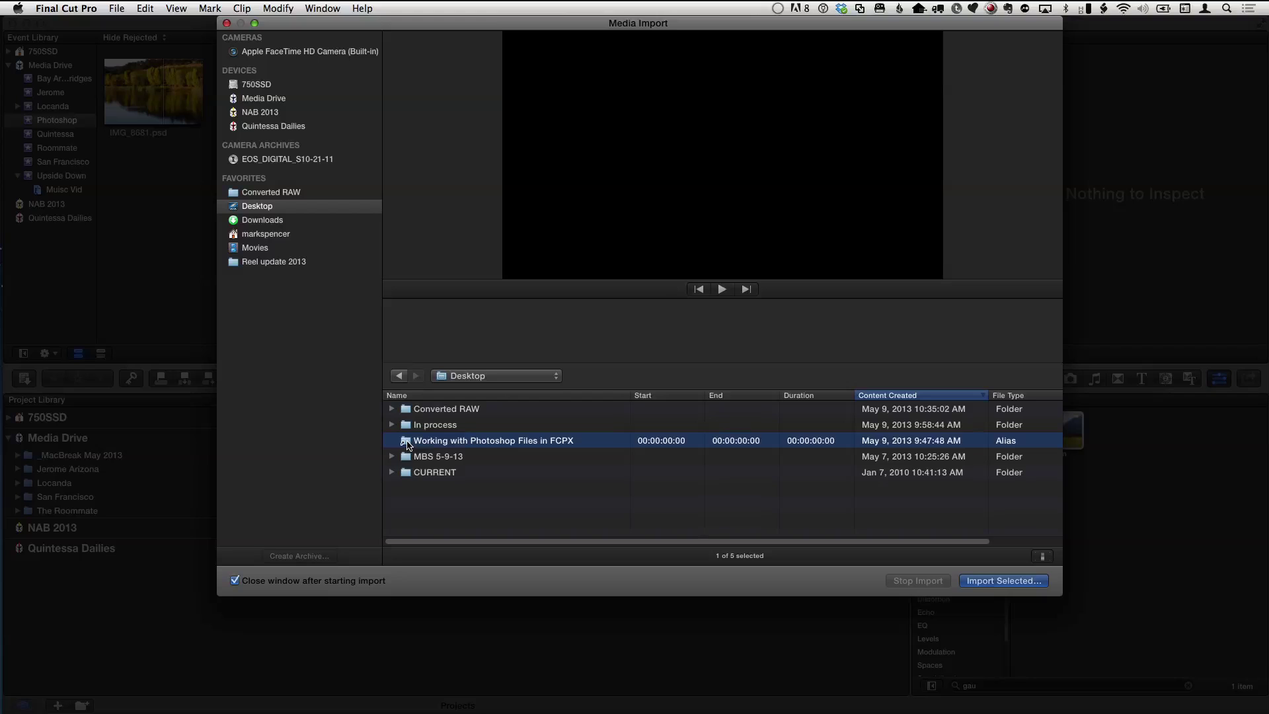
double_click(406, 442)
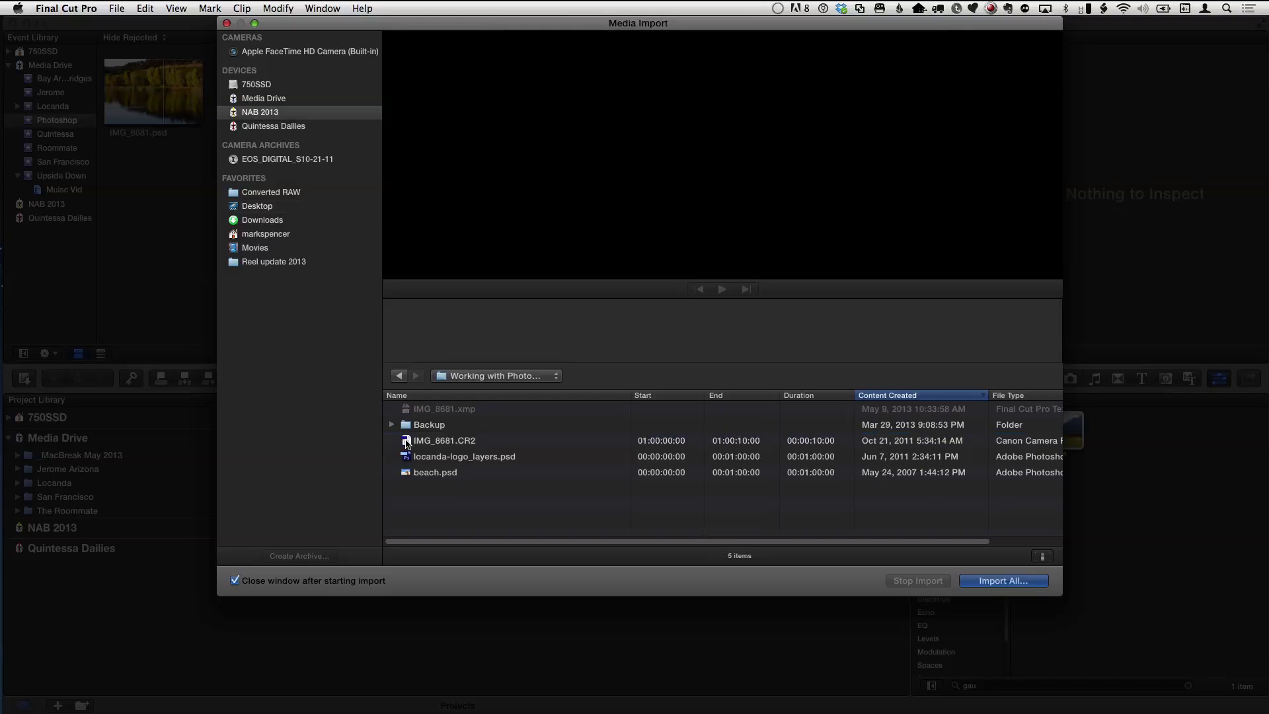
left_click(409, 472)
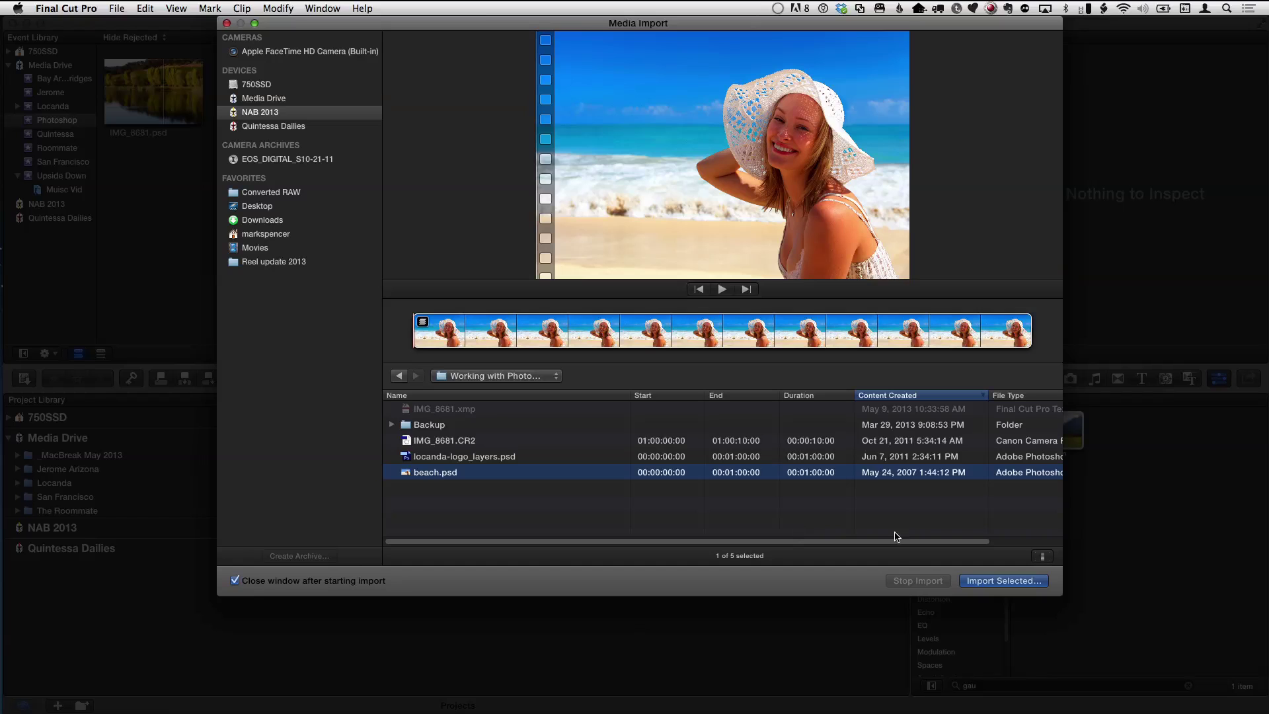
left_click(988, 582)
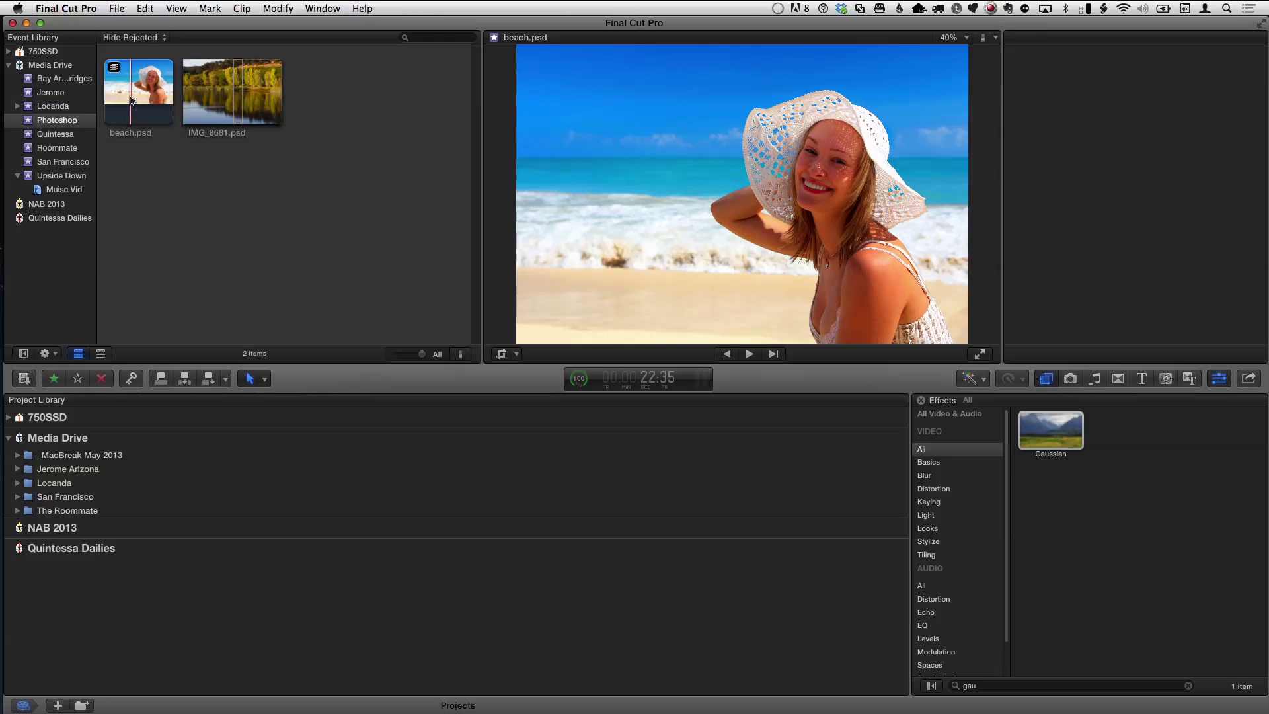
- Open beach.psd's layered clips in the timeline and zoom the timeline in around 30 seconds
double_click(130, 97)
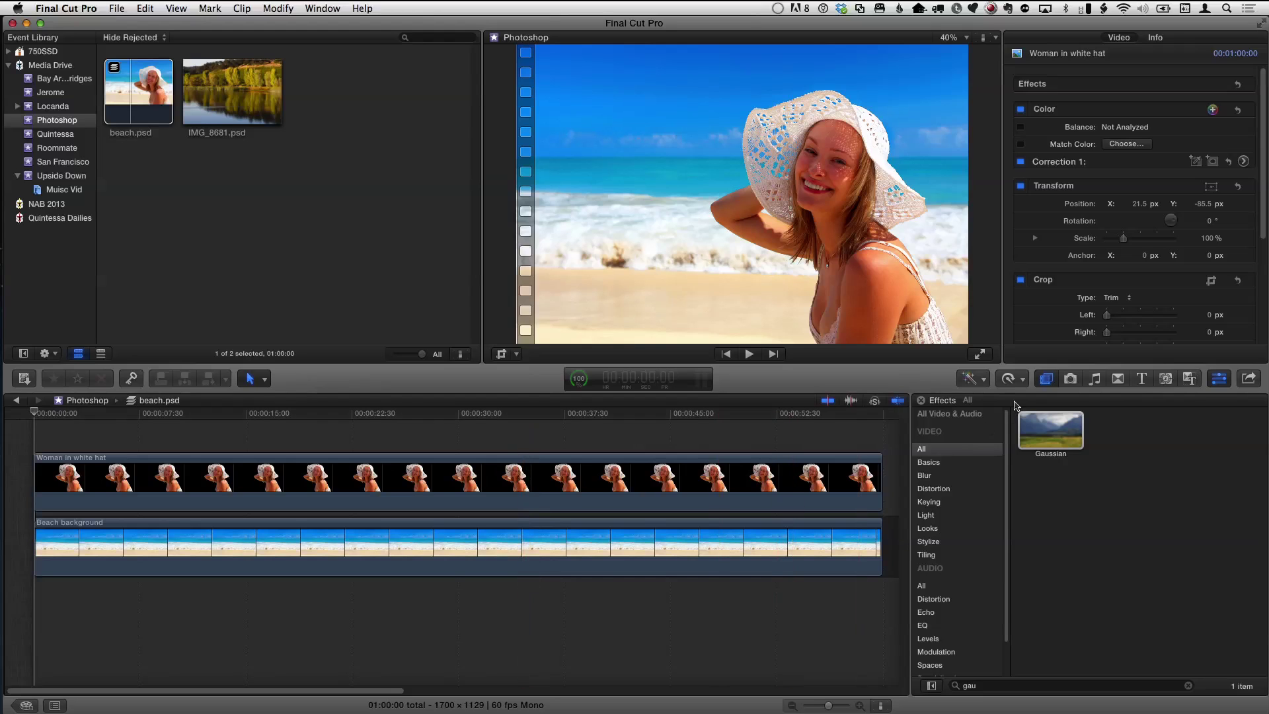
left_click(1045, 379)
left_click(463, 426)
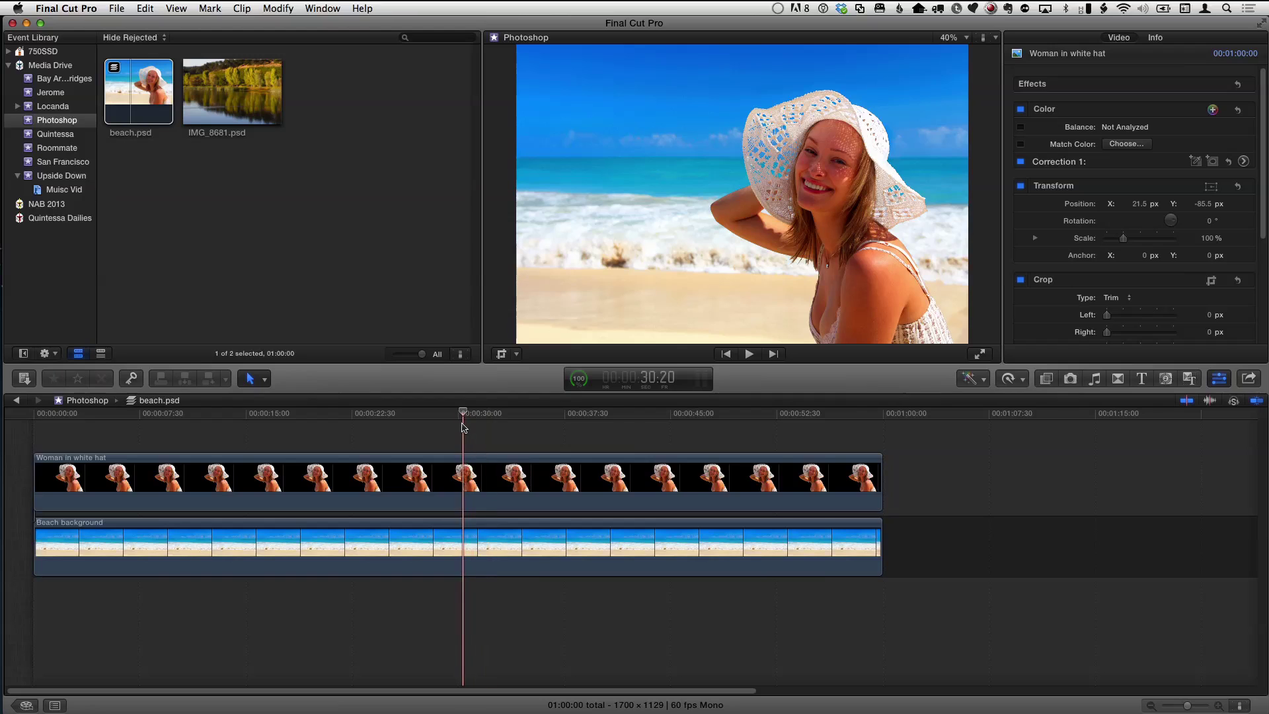
key("super+equal")
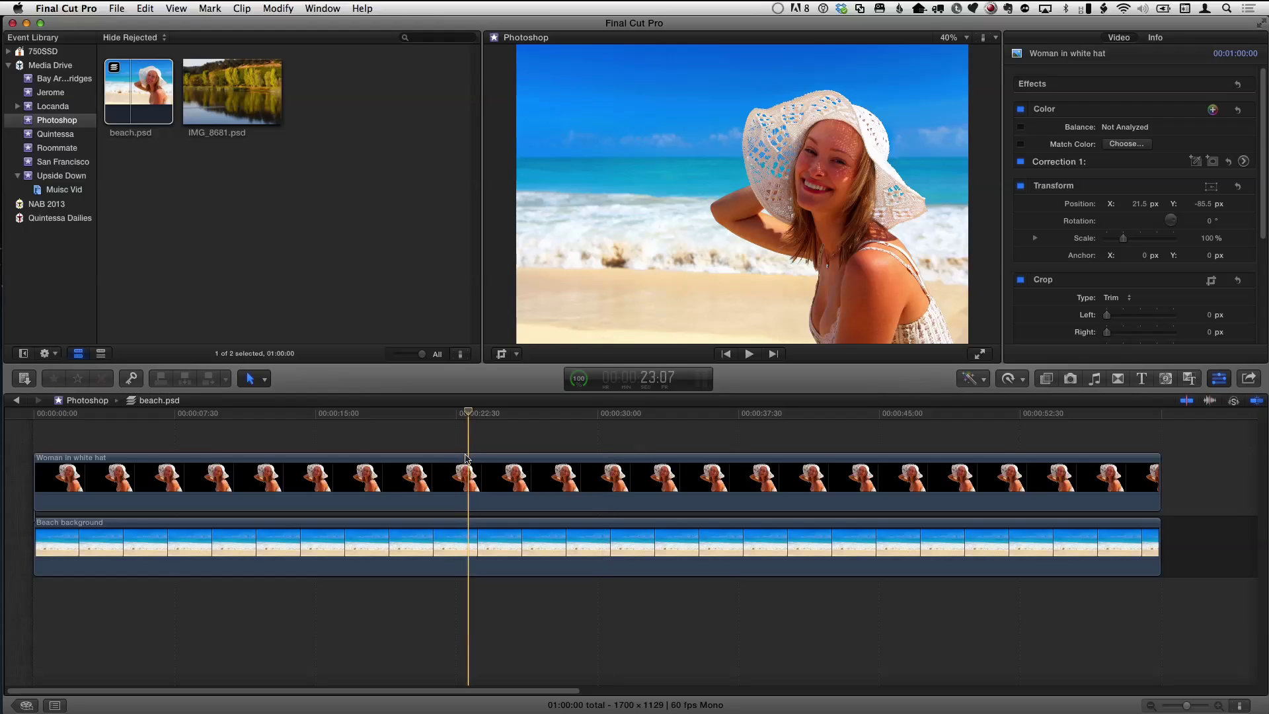
left_click(461, 483)
- Disable the Beach background clip with V, then select the Woman in white hat clip
left_click(451, 555)
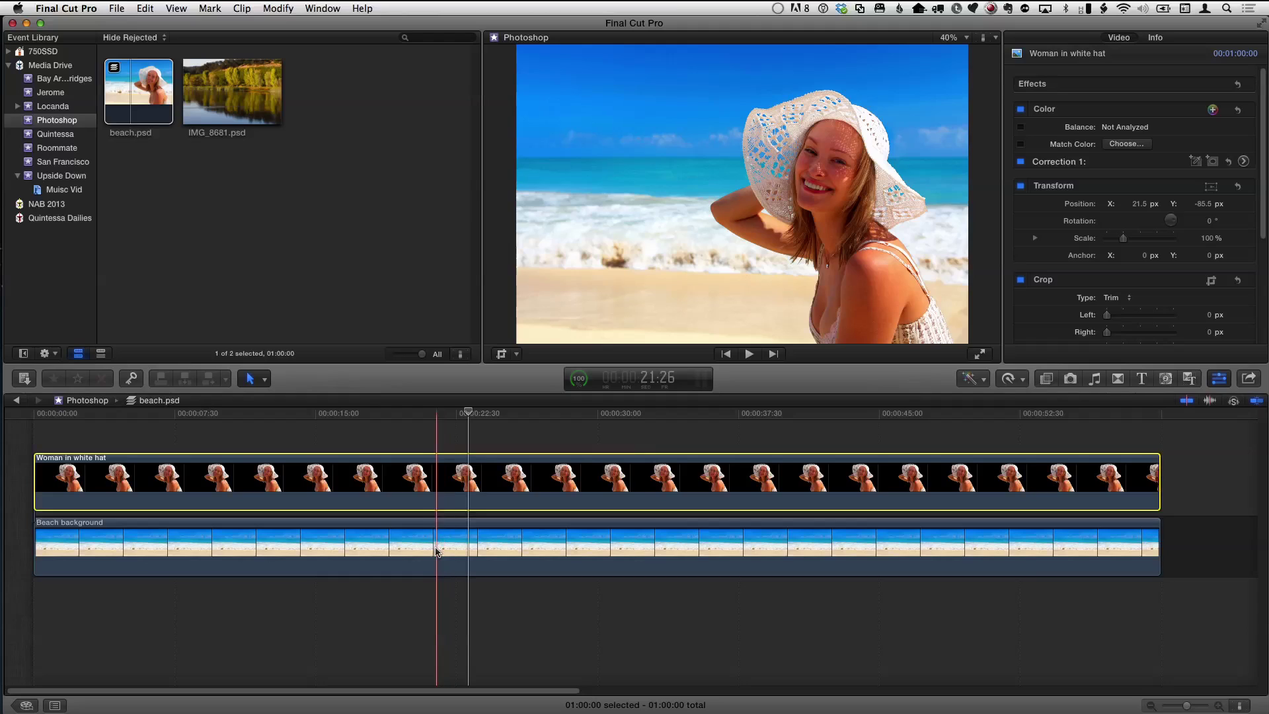
left_click(436, 551)
key("v")
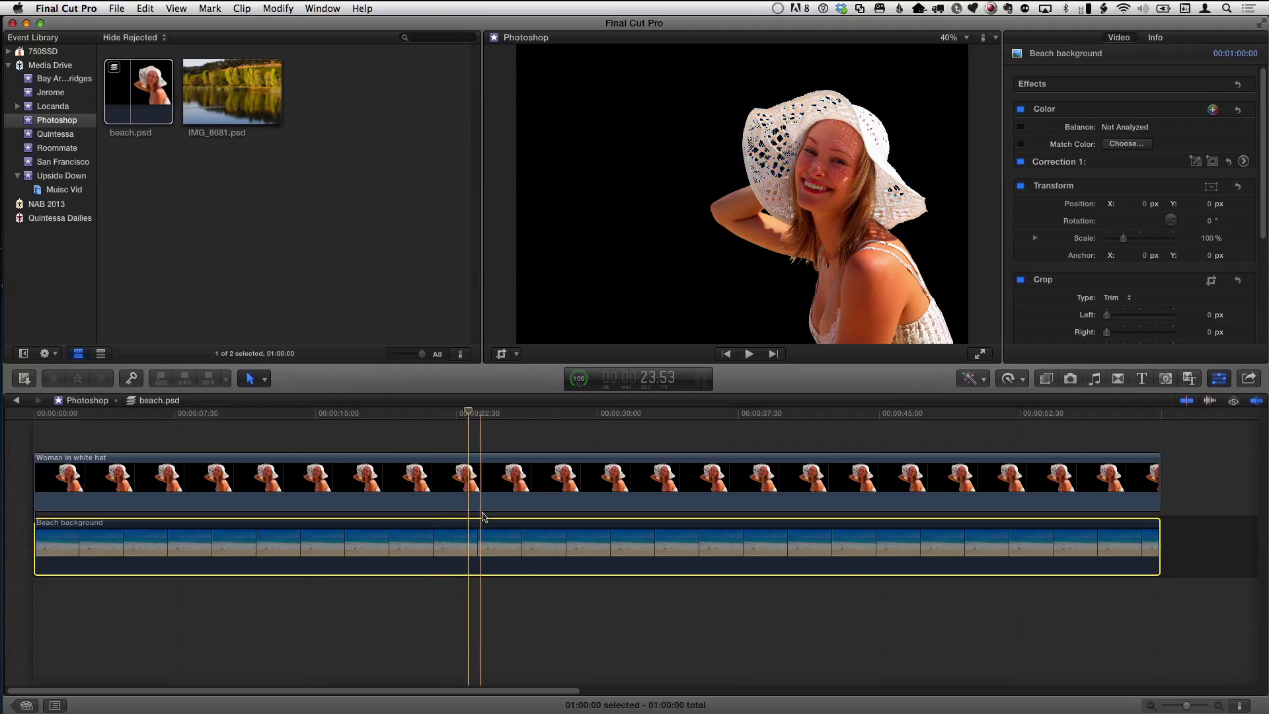
left_click(482, 479)
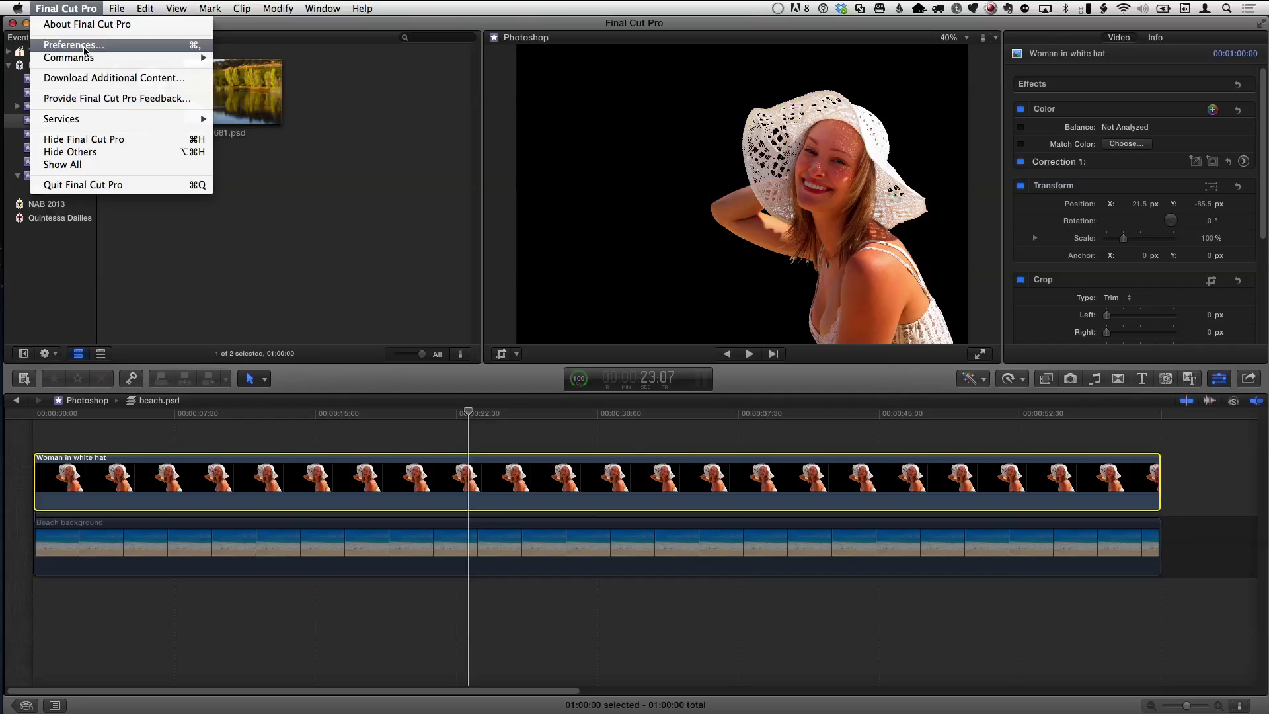
- Set the Playback preference Player Background to Checkerboard
left_click(85, 46)
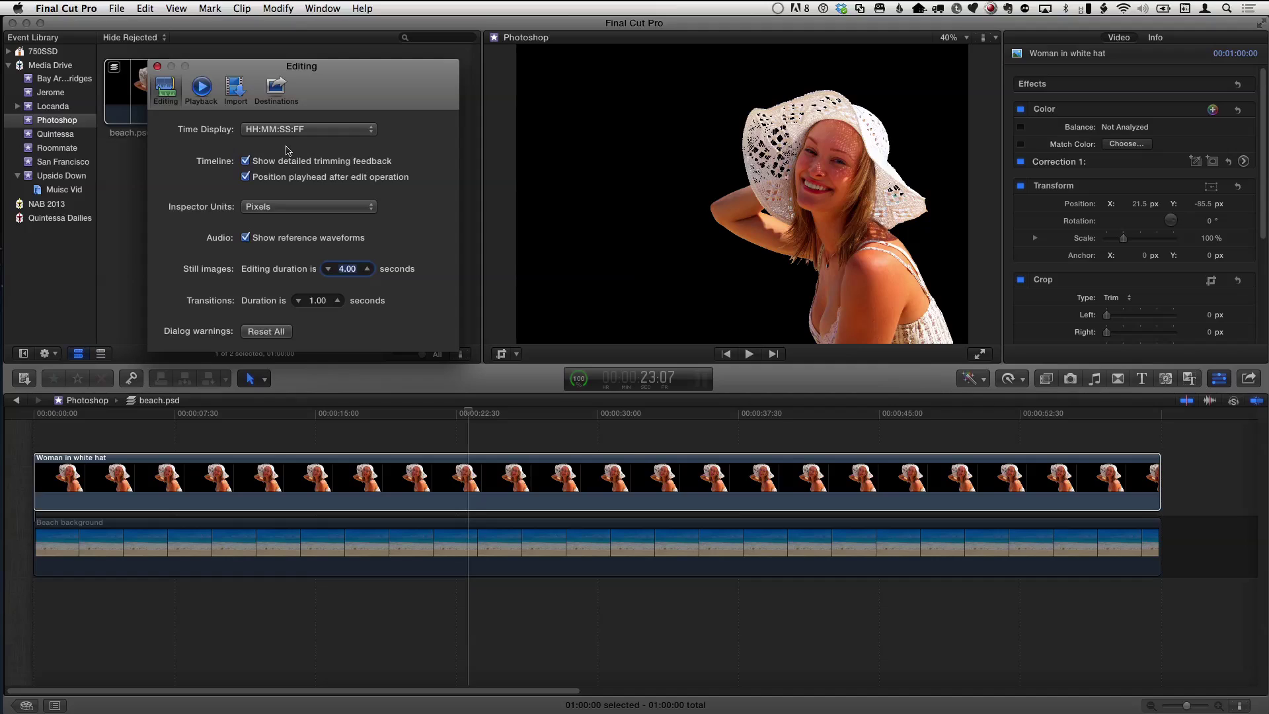
left_click(201, 87)
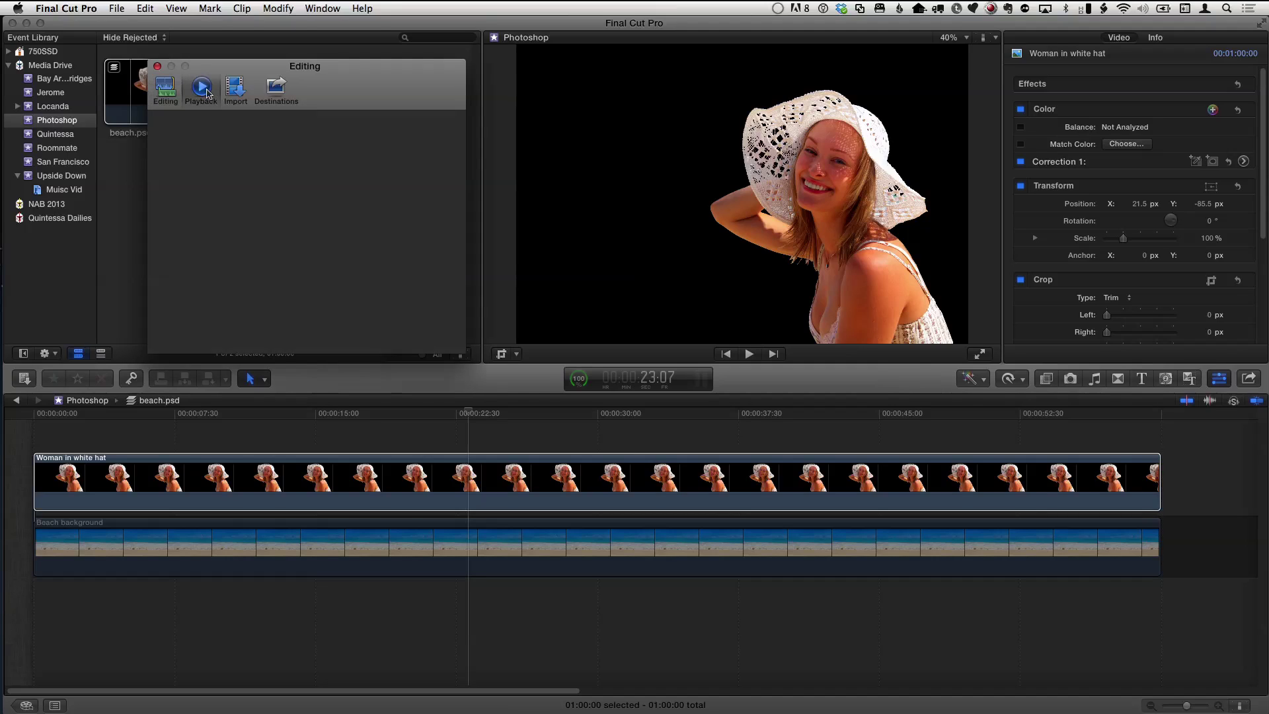
left_click(271, 324)
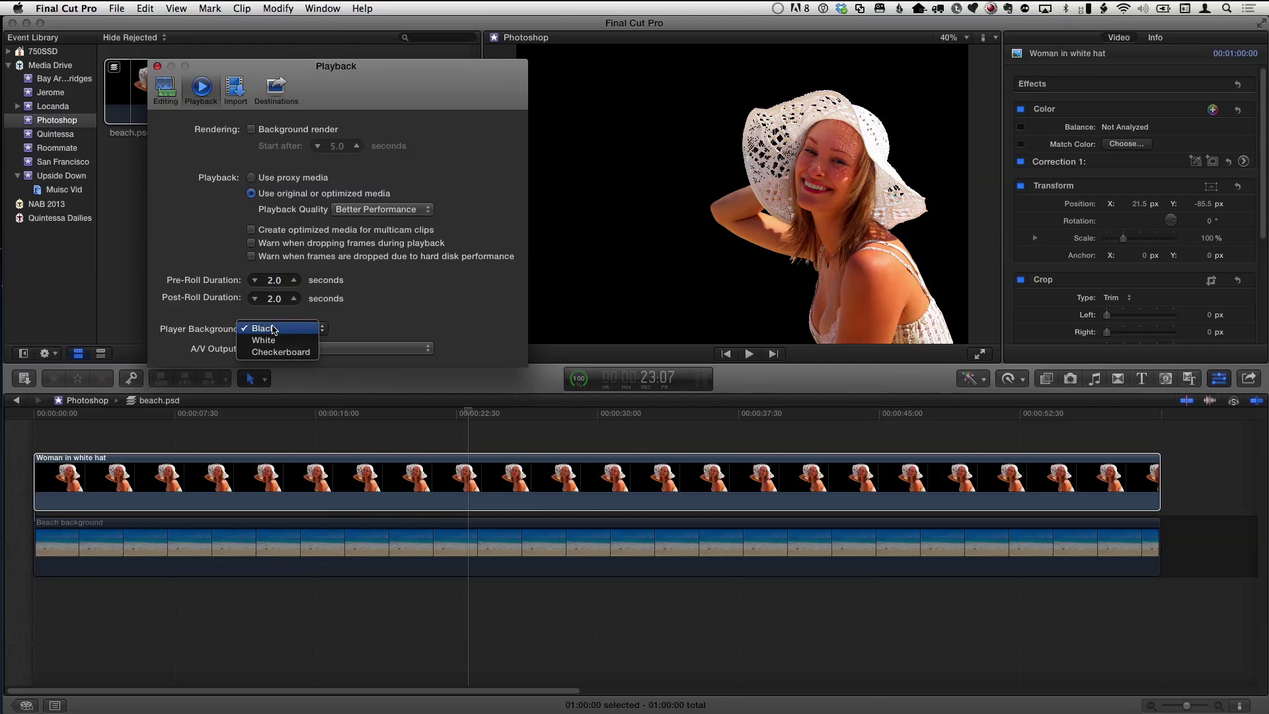
left_click(281, 357)
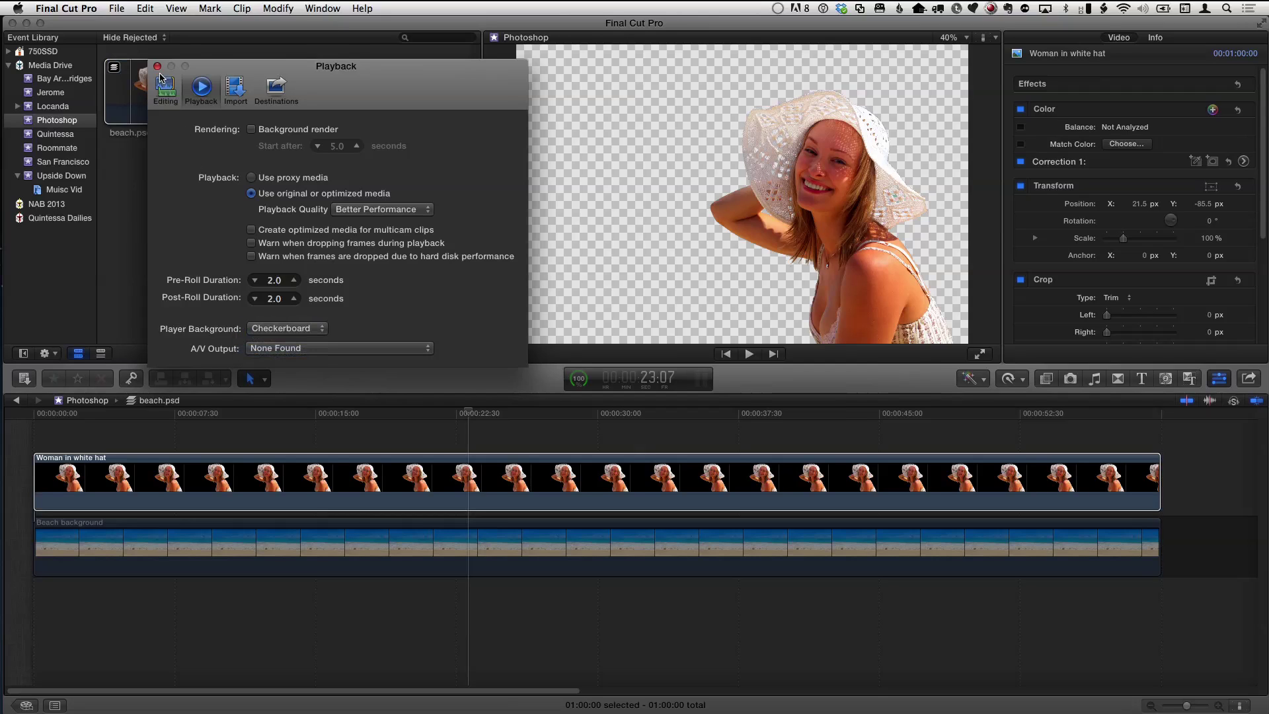
left_click(157, 66)
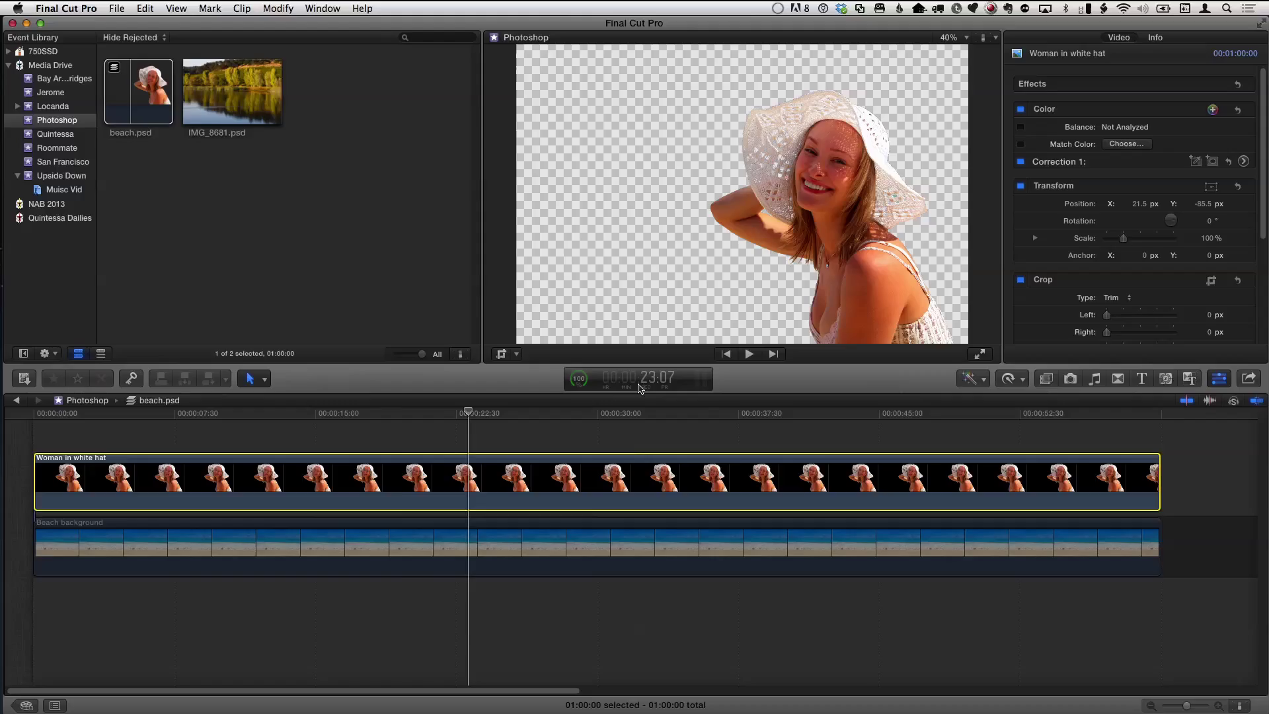
- Cut both clips at 10:00 and delete everything after, leaving a 10-second timeline
left_click_drag(400, 413, 324, 438)
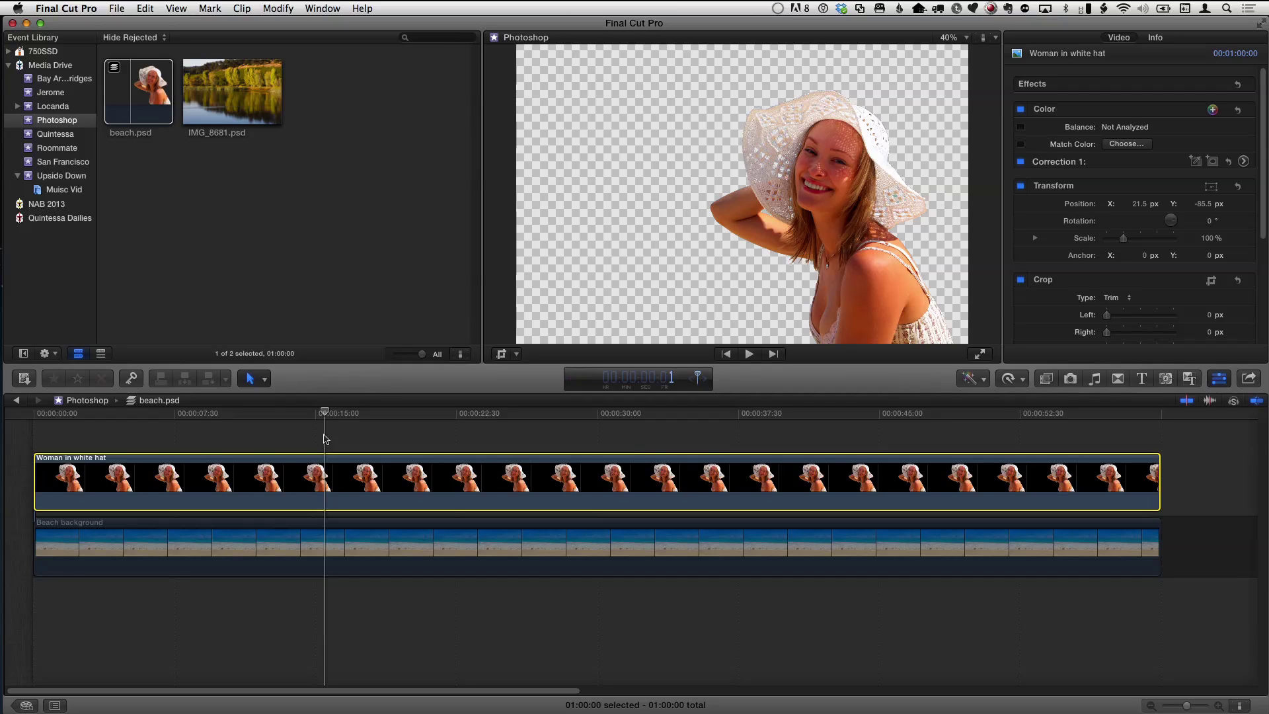
key("Return")
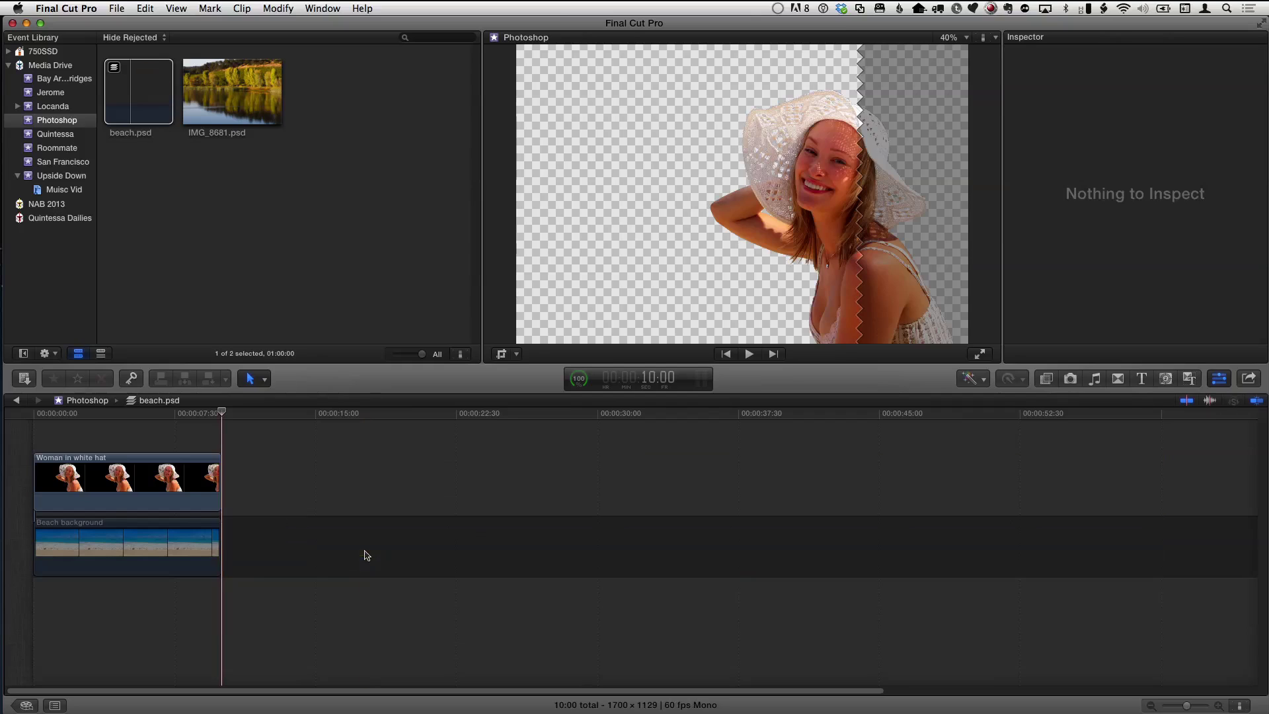
key("shift+z")
left_click(436, 415)
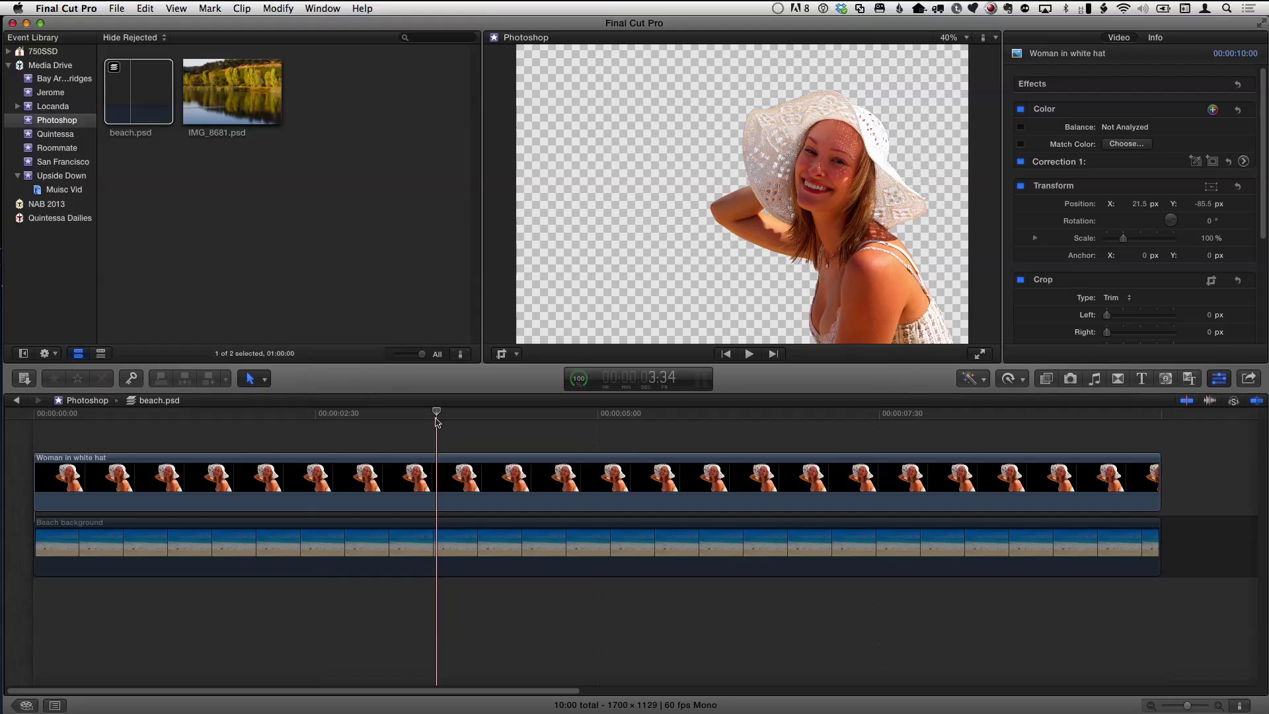
left_click(437, 491)
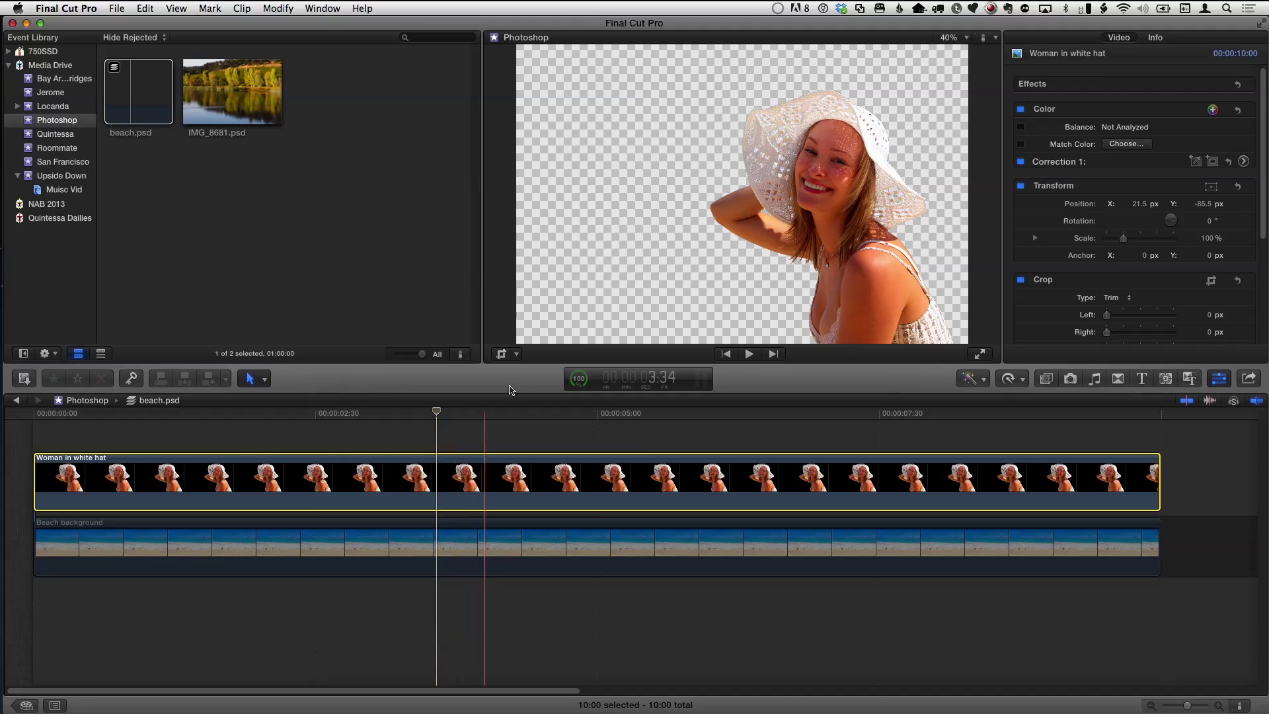
- Switch the Woman in white hat clip to a Ken Burns crop
left_click(518, 355)
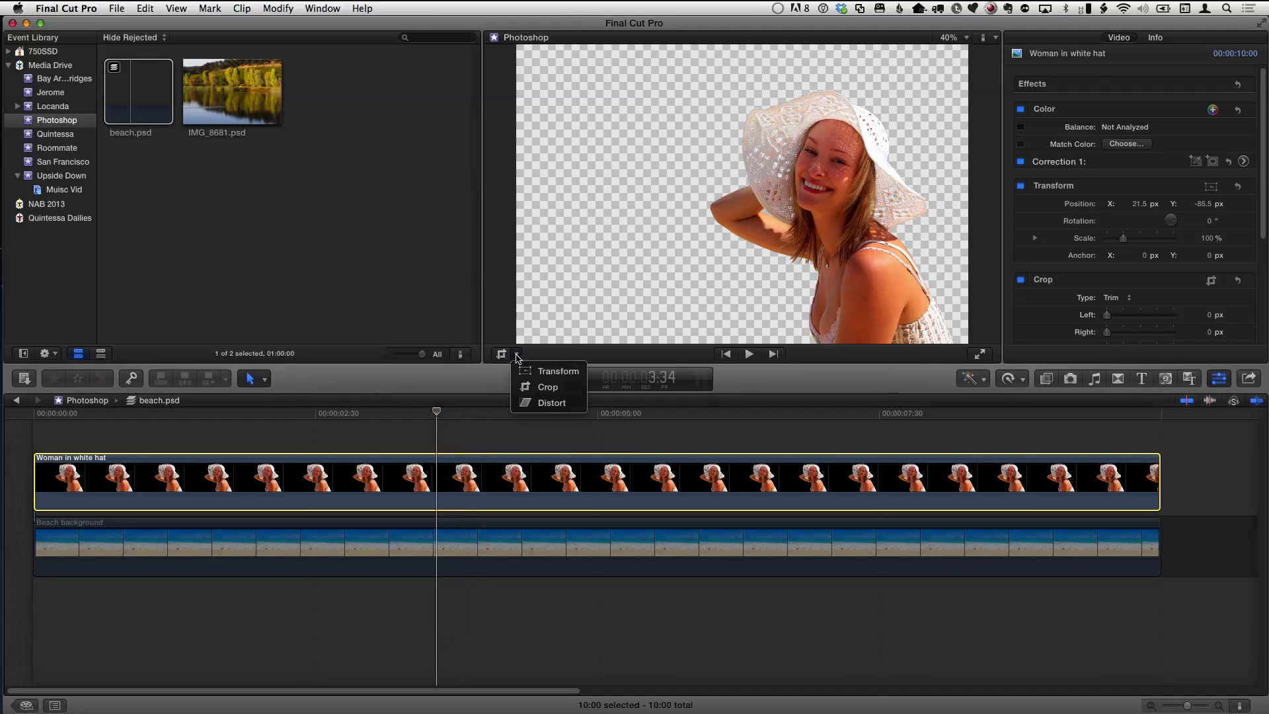
left_click(532, 391)
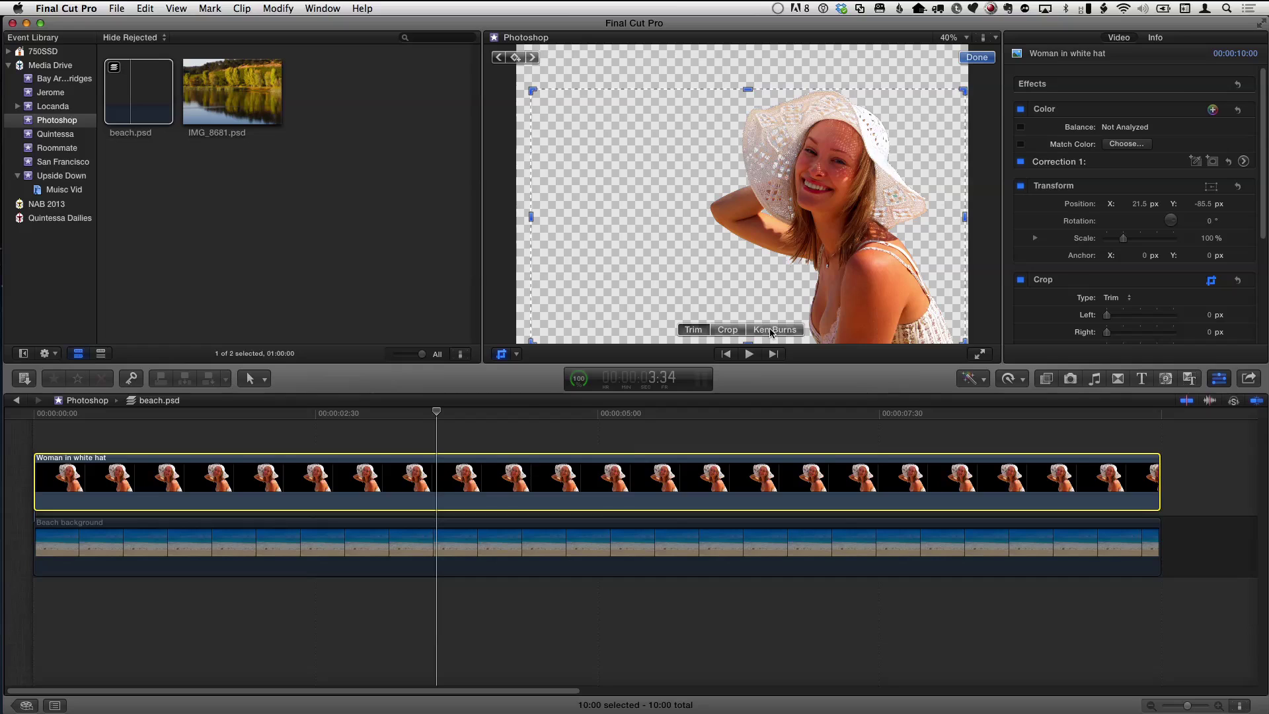
left_click(772, 329)
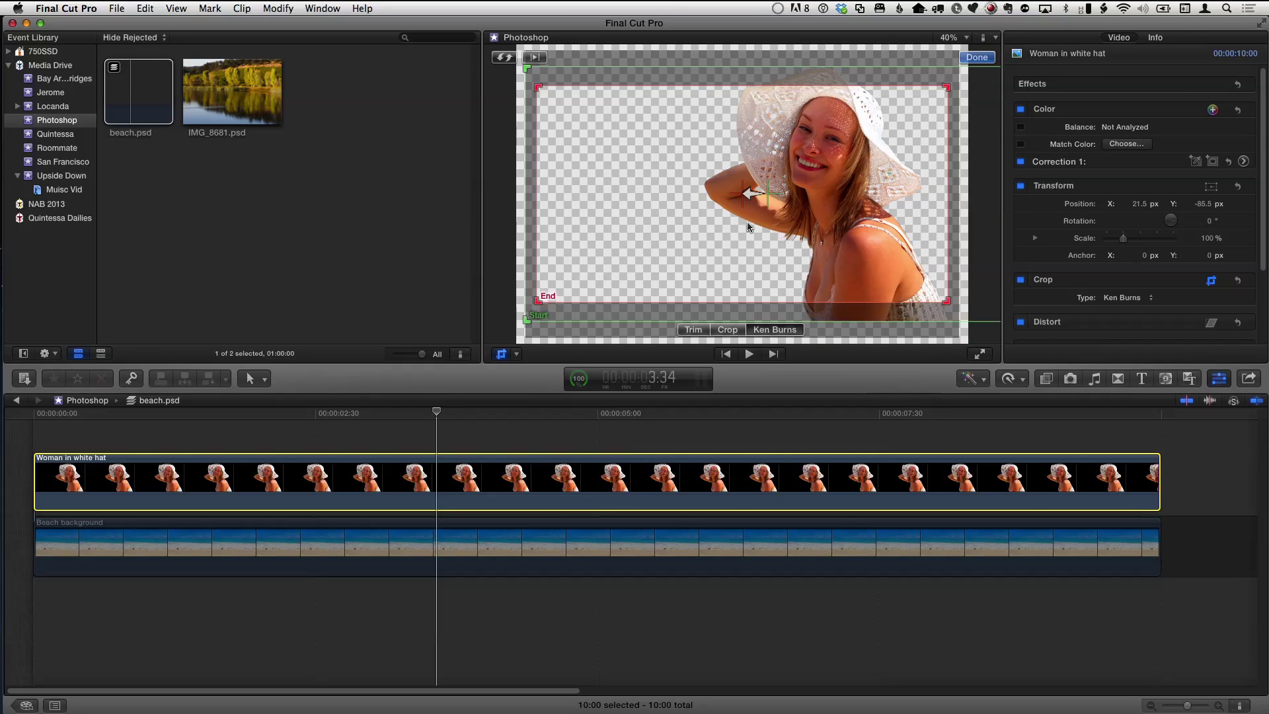
- Tighten the end frame around the woman, lower the start frame, and preview the move
left_click_drag(652, 234, 655, 209)
left_click(586, 316)
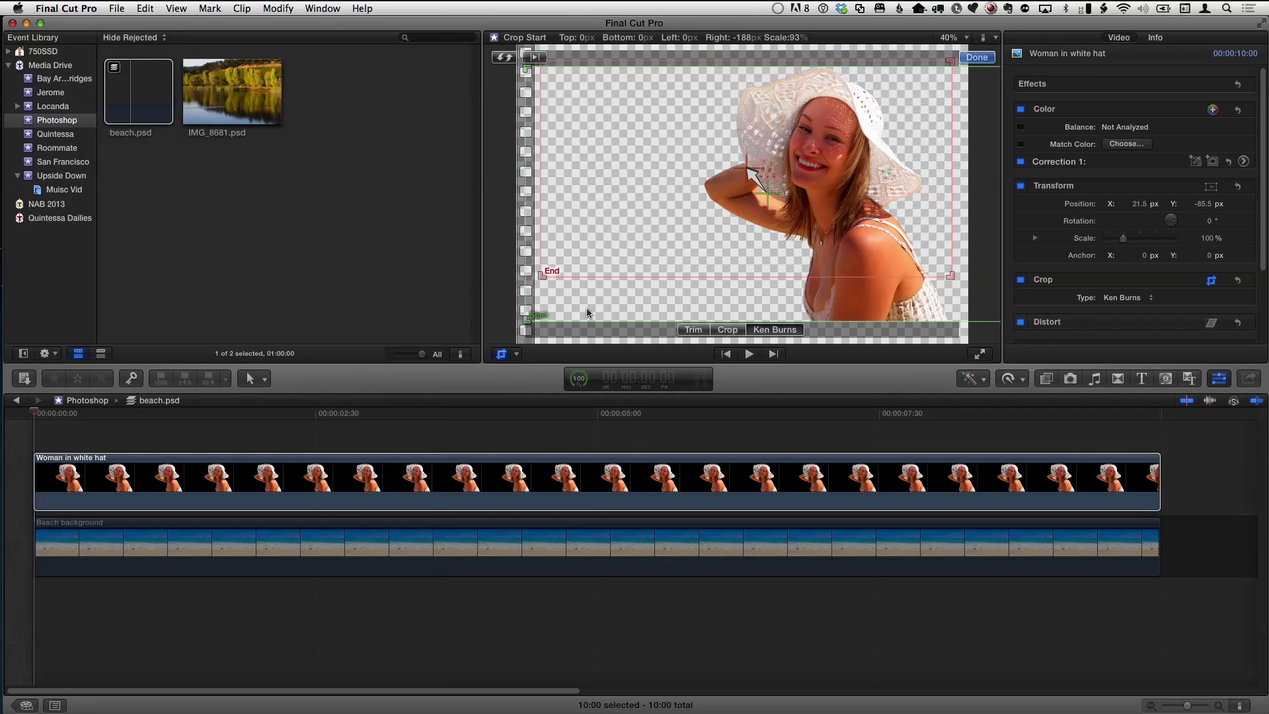
mouse_move(585, 307)
left_mouse_down()
mouse_move(586, 320)
mouse_move(586, 302)
left_mouse_up()
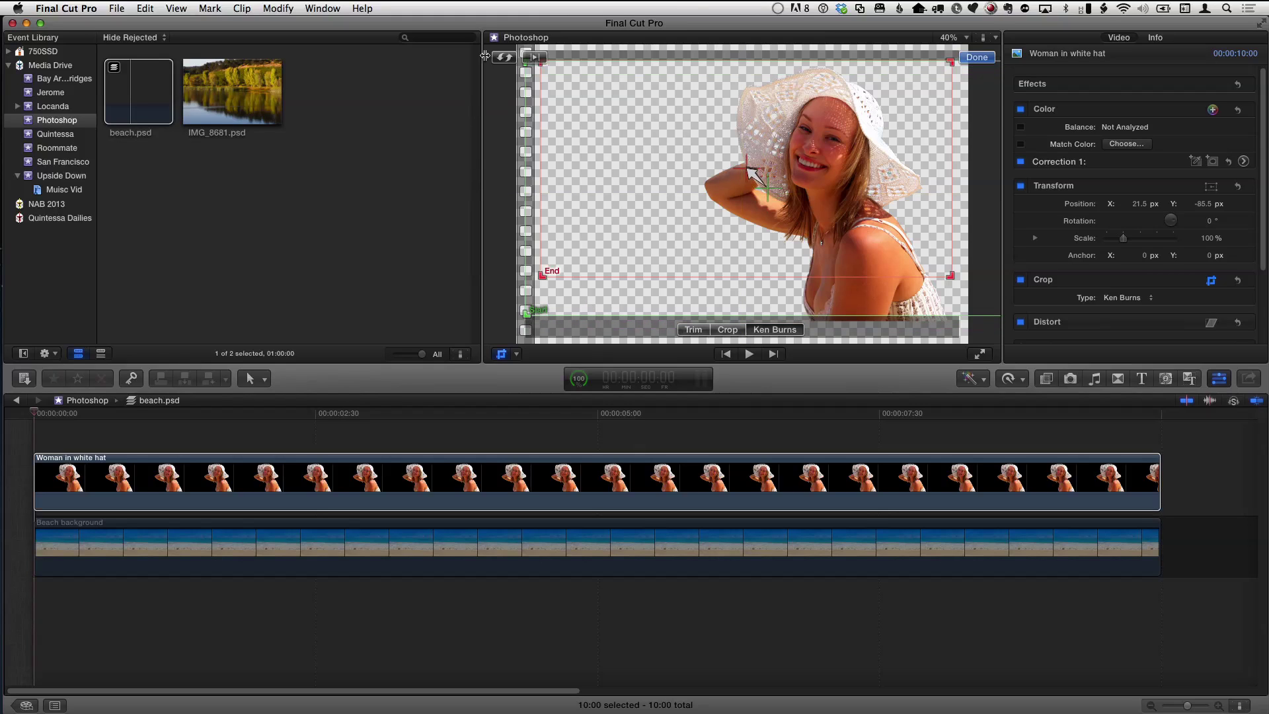
left_click(535, 58)
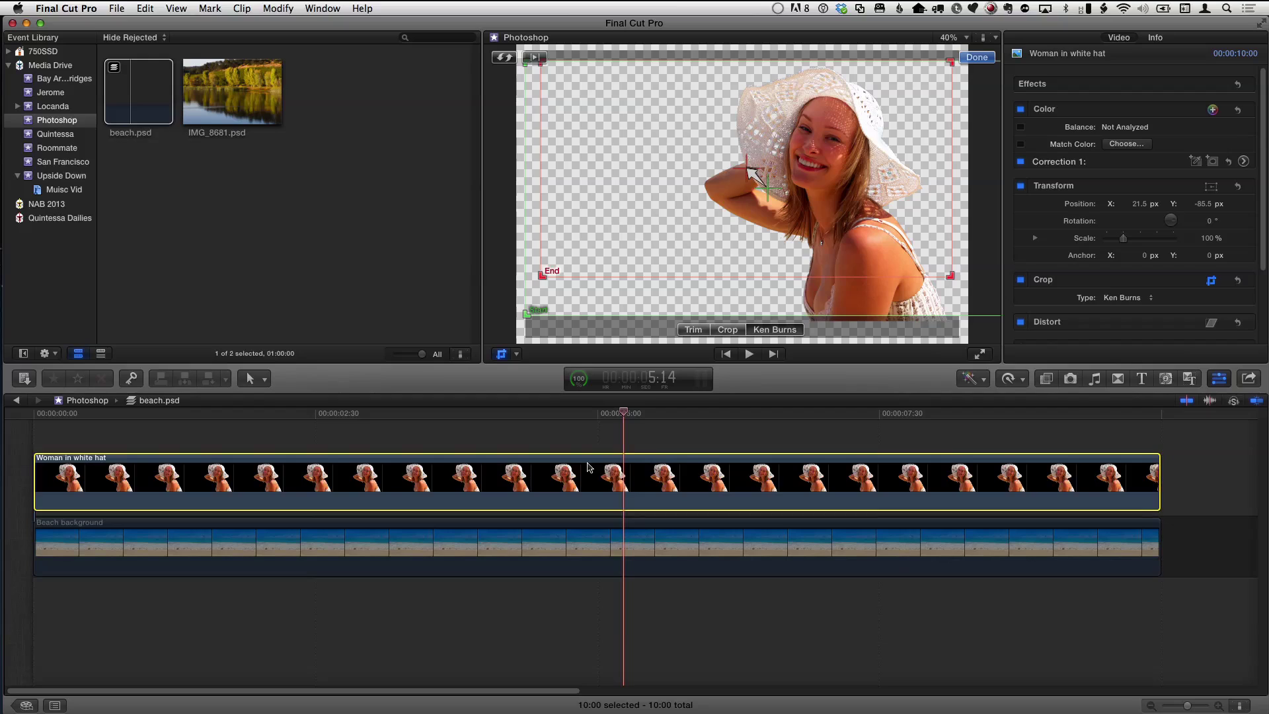
- Apply Ken Burns to the Beach background clip, preview it, and park the playhead near 5 seconds
left_click(584, 542)
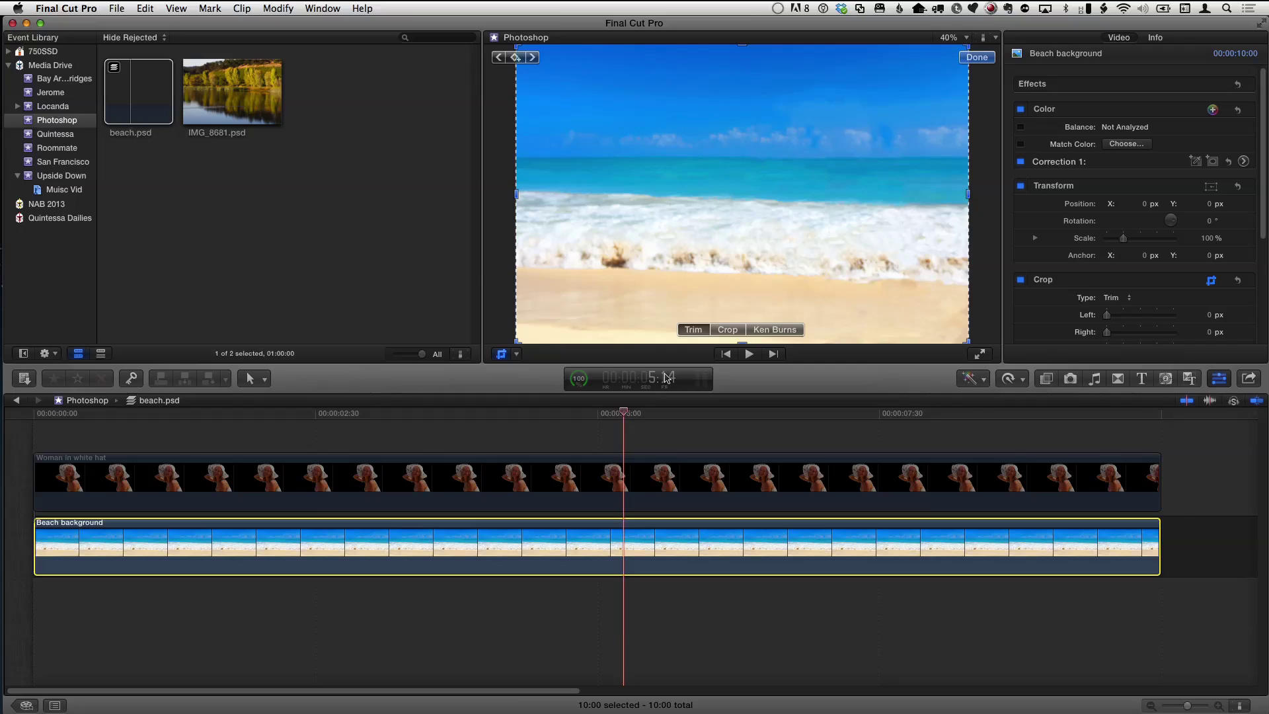
left_click(774, 330)
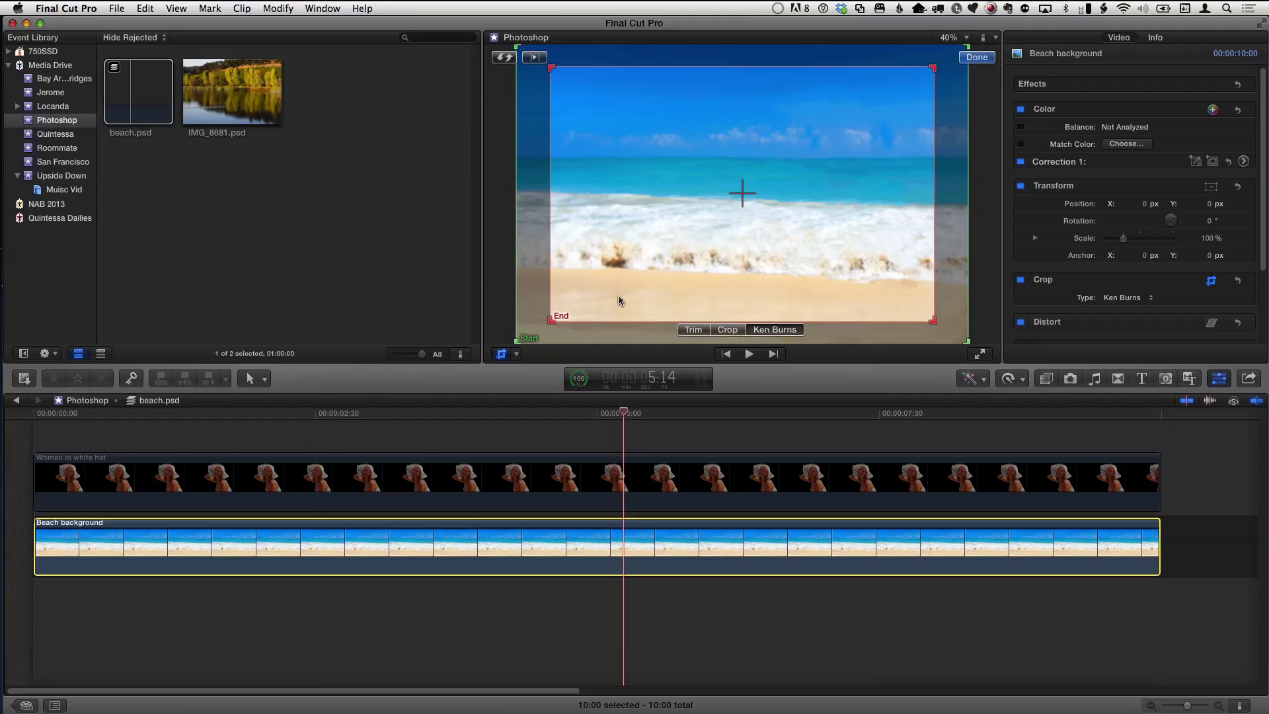
left_click(535, 58)
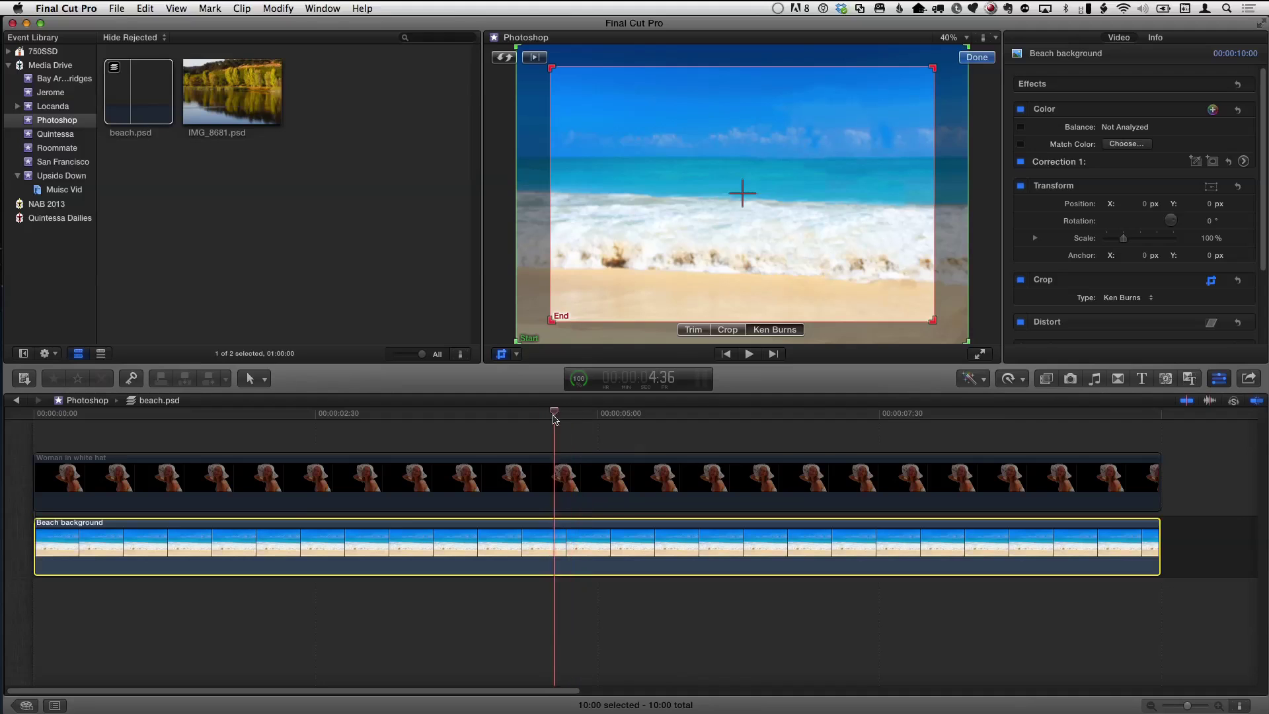
left_click_drag(554, 418, 610, 415)
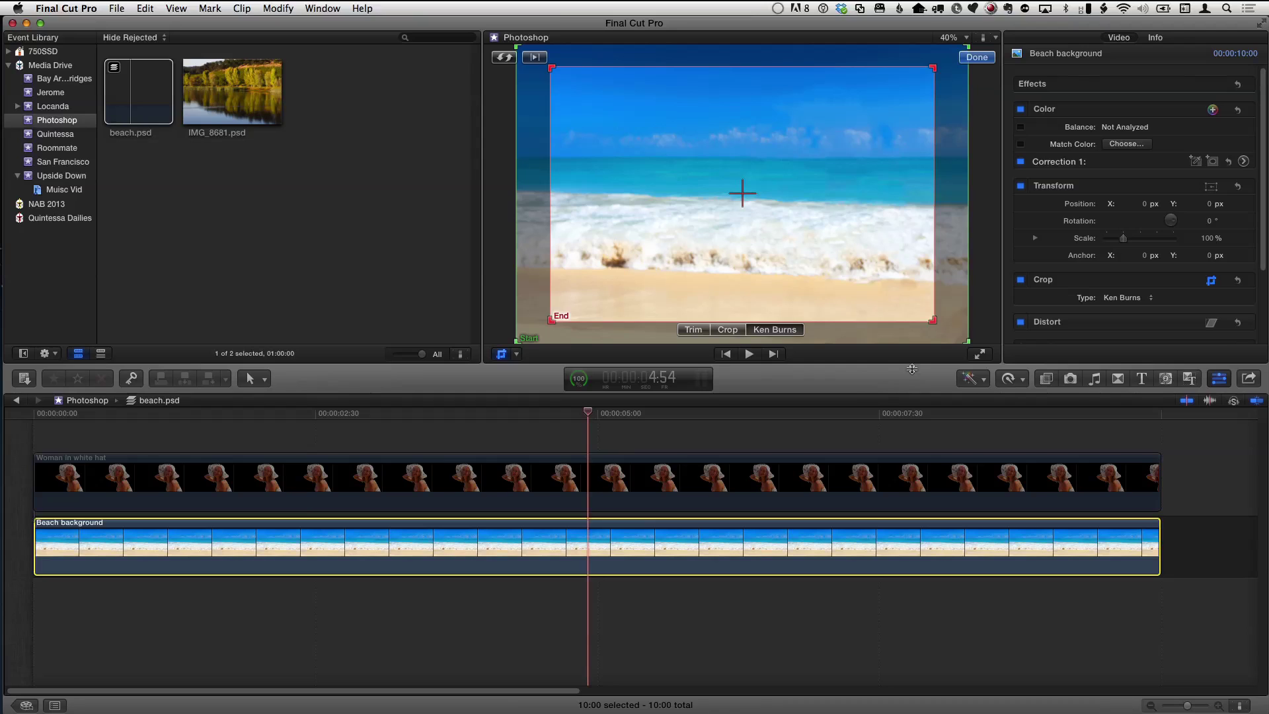
- Drag the Gaussian effect onto the Beach background clip, then clear the effects search
left_click(1046, 378)
left_click(1052, 431)
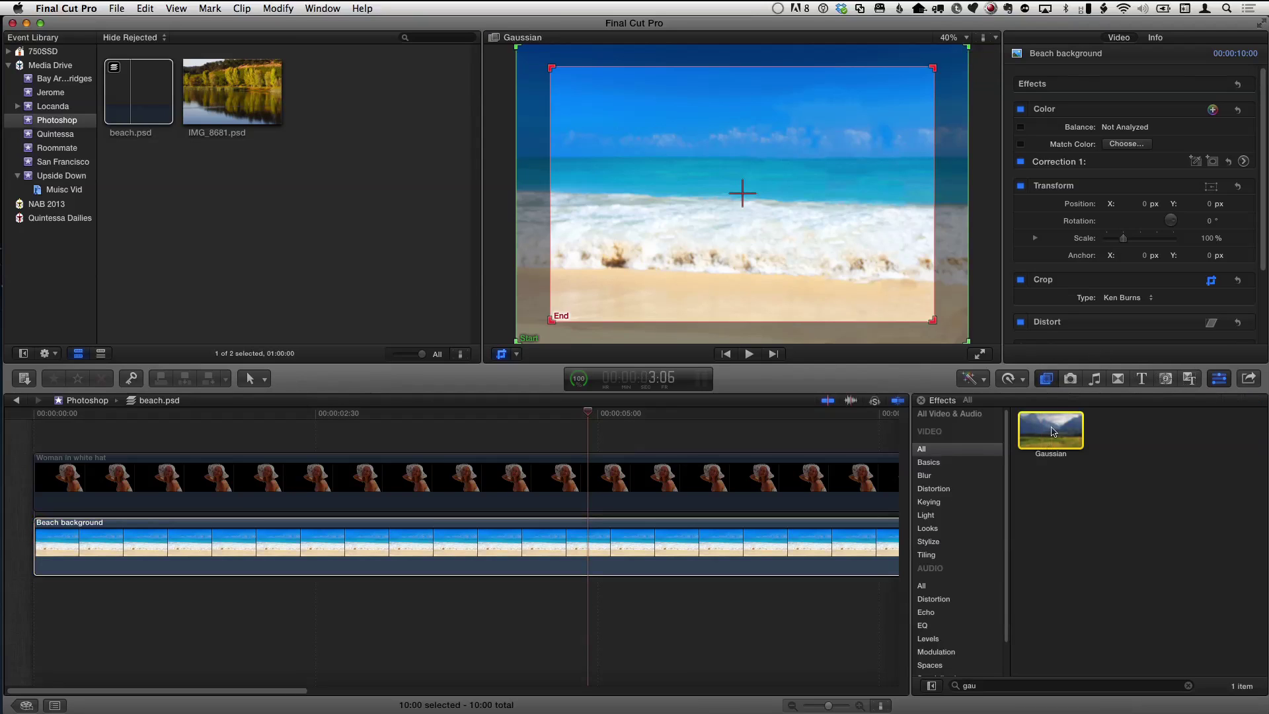
left_click_drag(1056, 433, 673, 563)
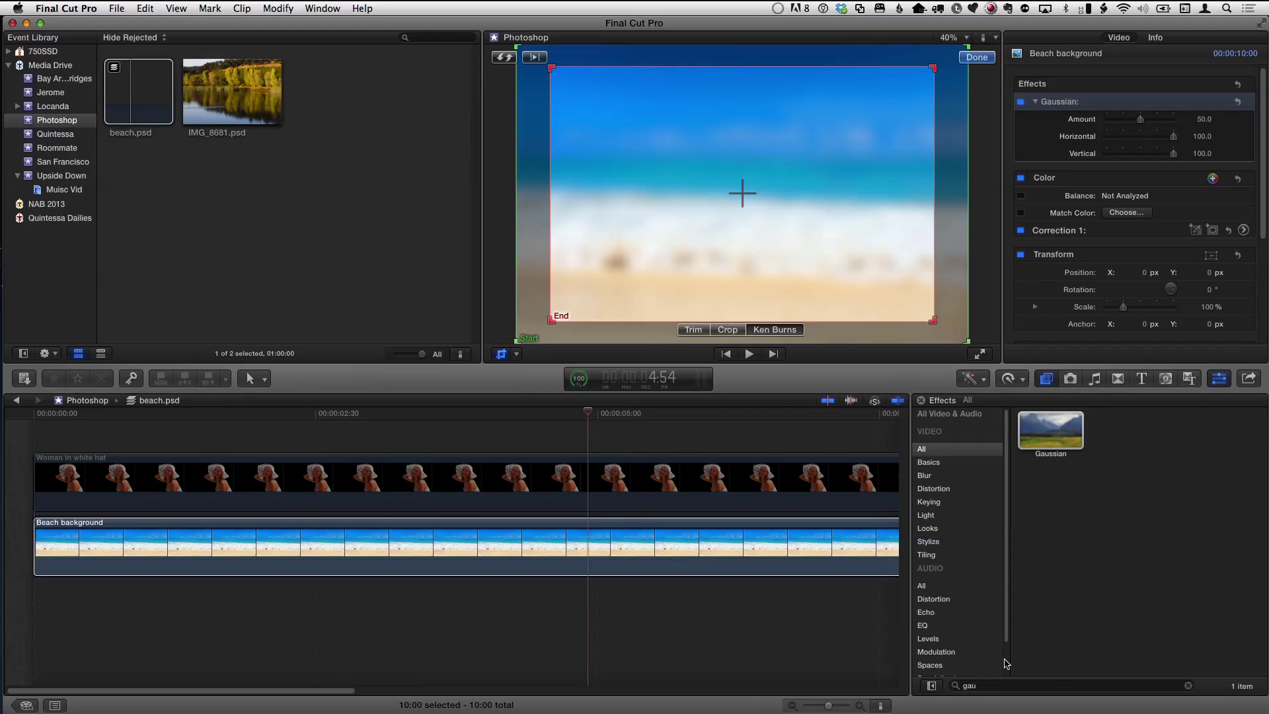
left_click(1188, 686)
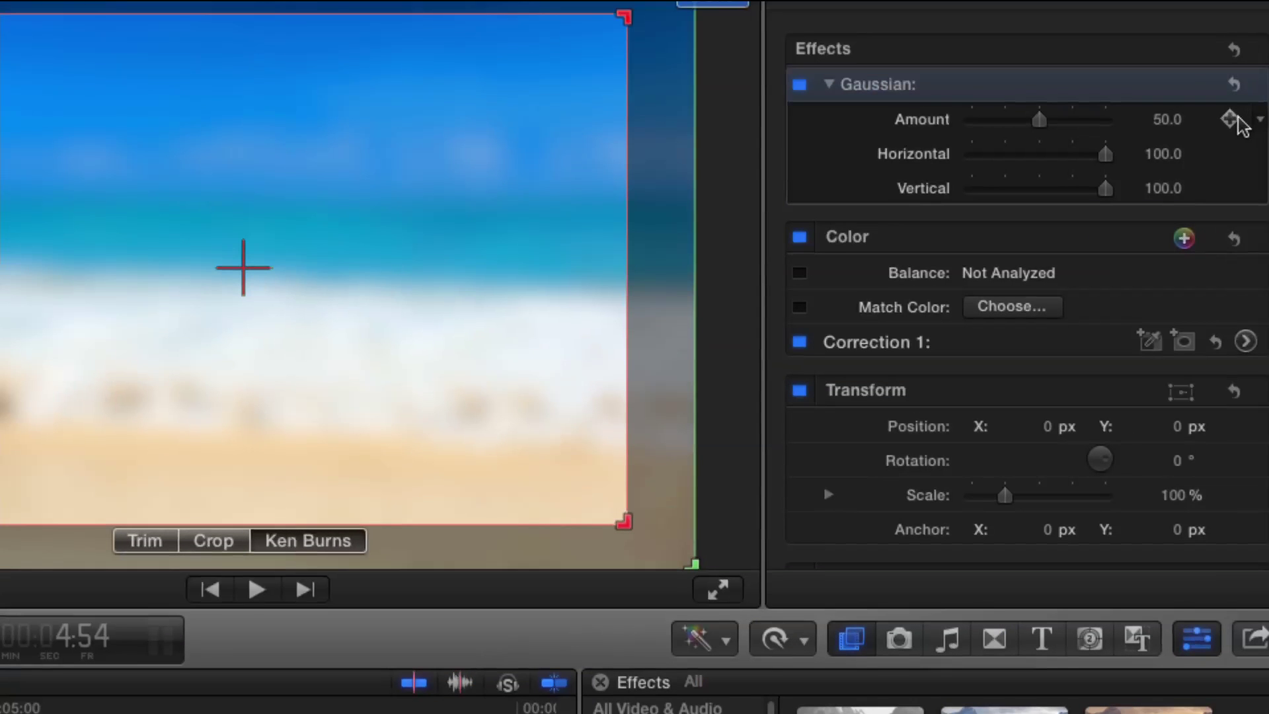
- Keyframe the Gaussian Amount at 0 near five seconds, rising to 20.91 at the clip's end
left_click(1230, 120)
left_click_drag(1039, 119, 952, 119)
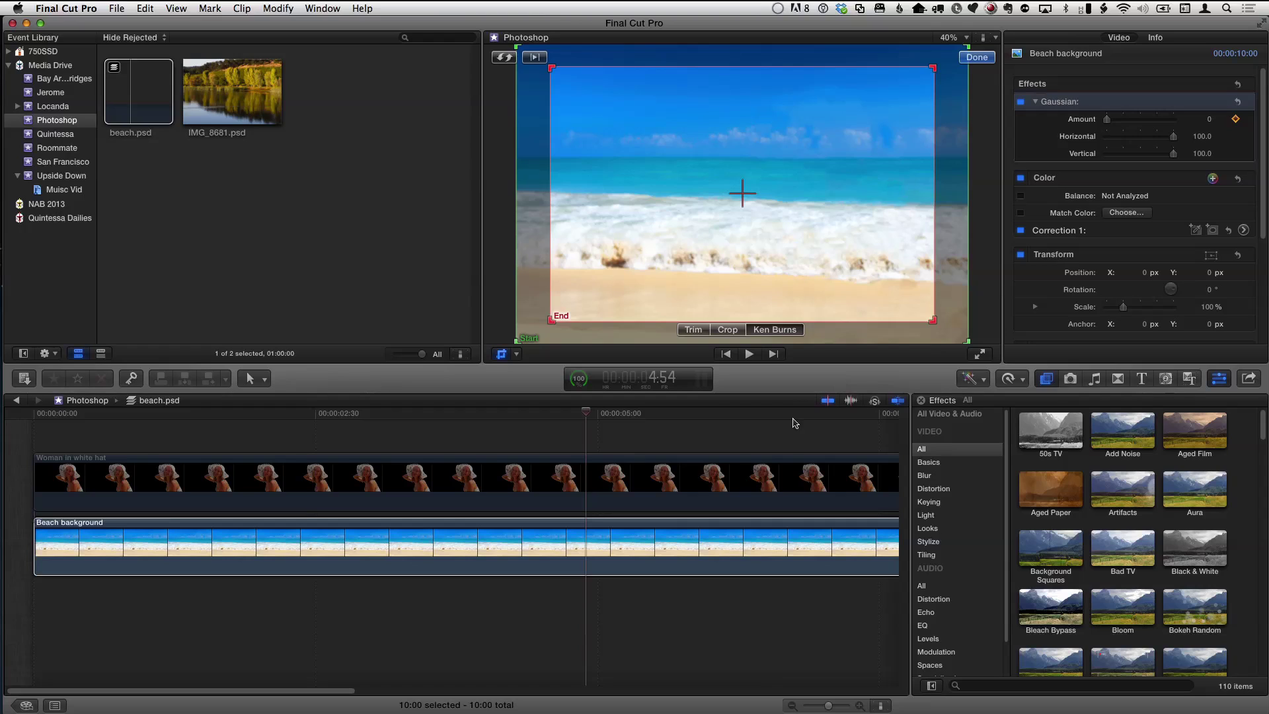
key("shift+z")
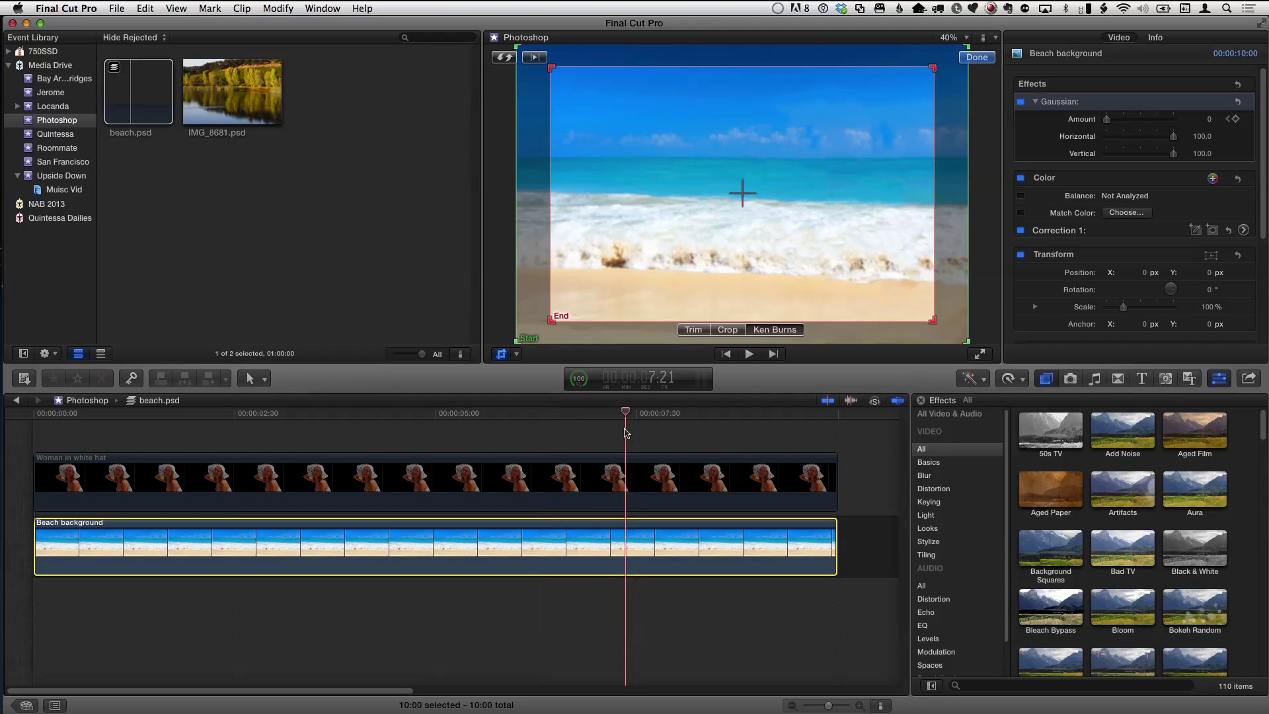
key("shift+c")
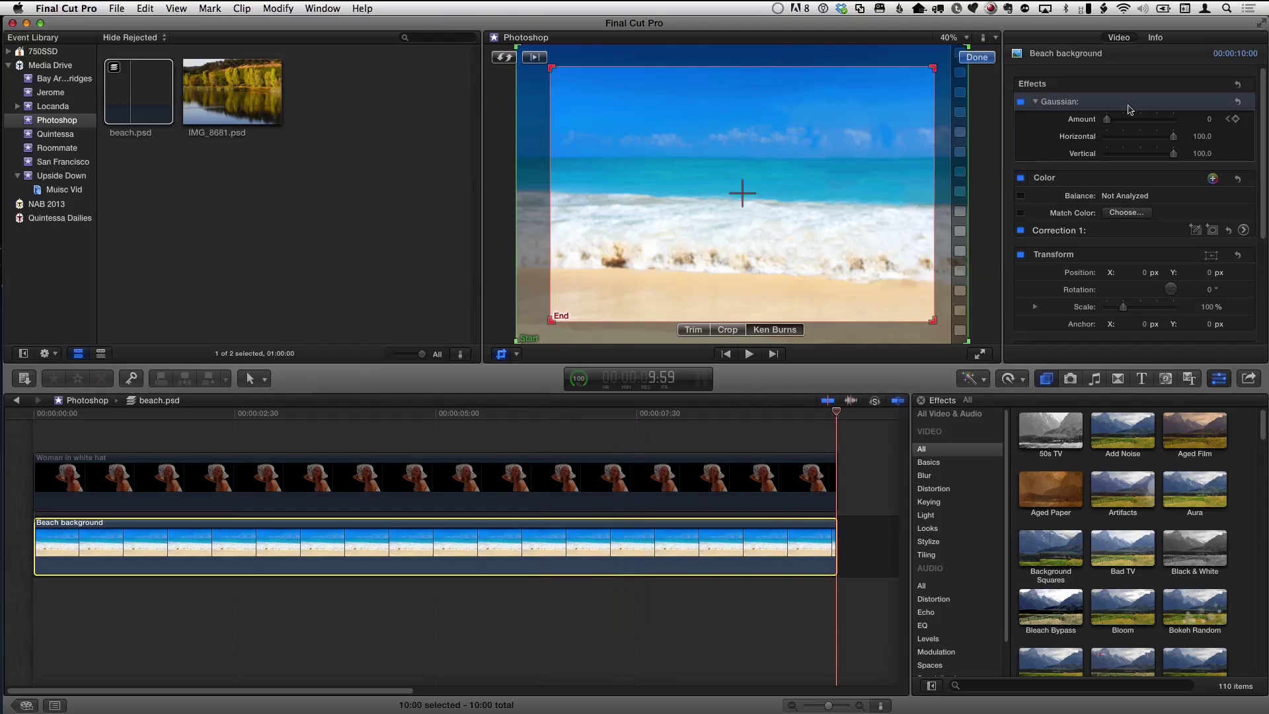
left_click_drag(1110, 121, 1129, 122)
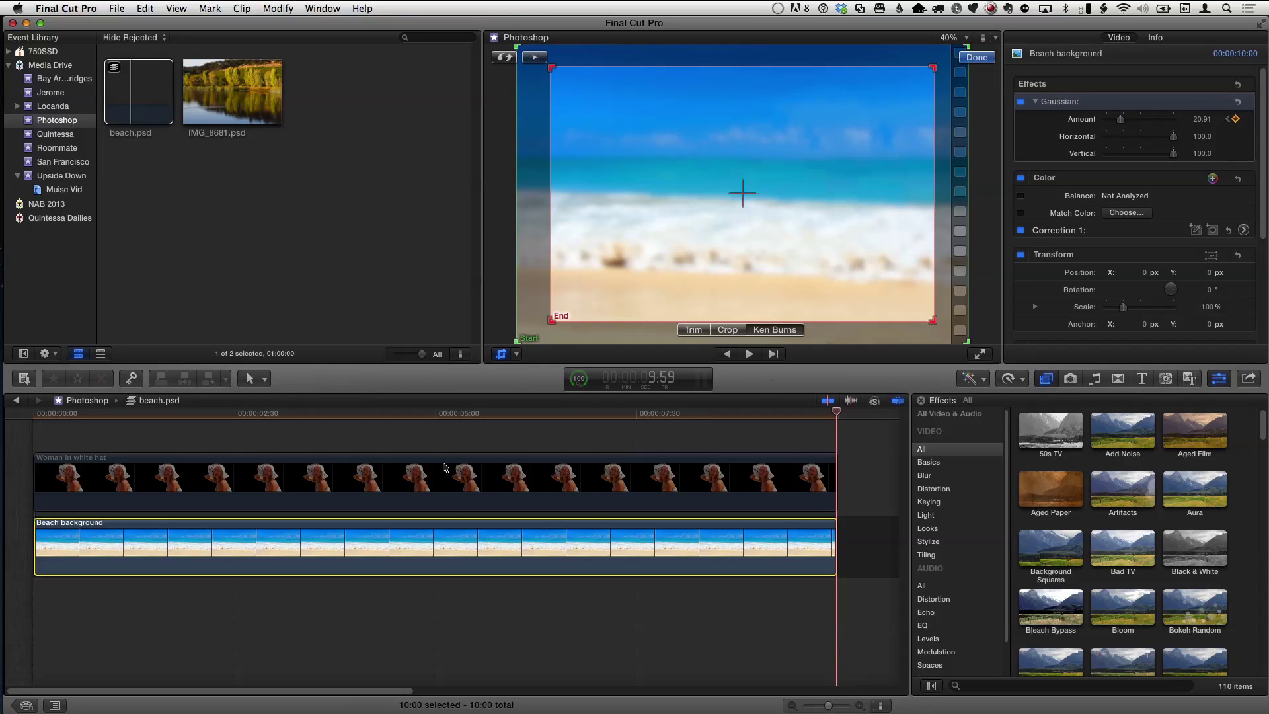
left_click(434, 415)
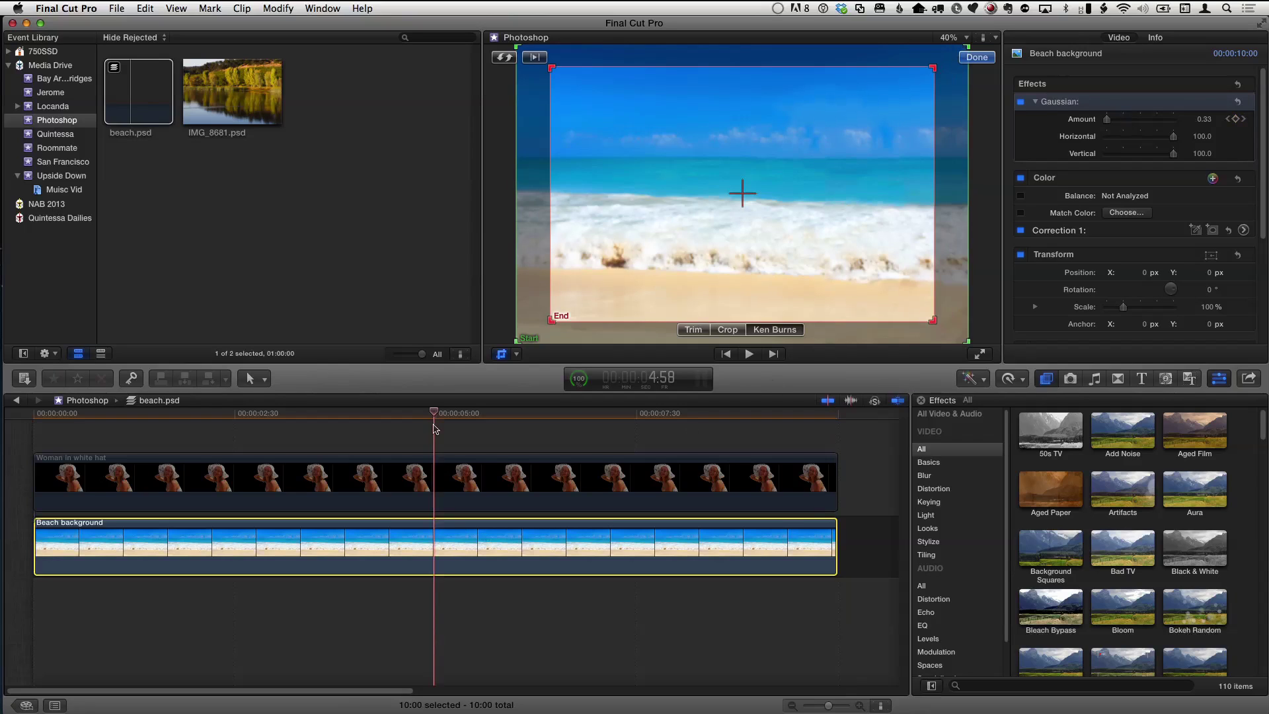
- With the Woman in white hat clip selected, click Done to finish the Ken Burns framing
left_click(429, 491)
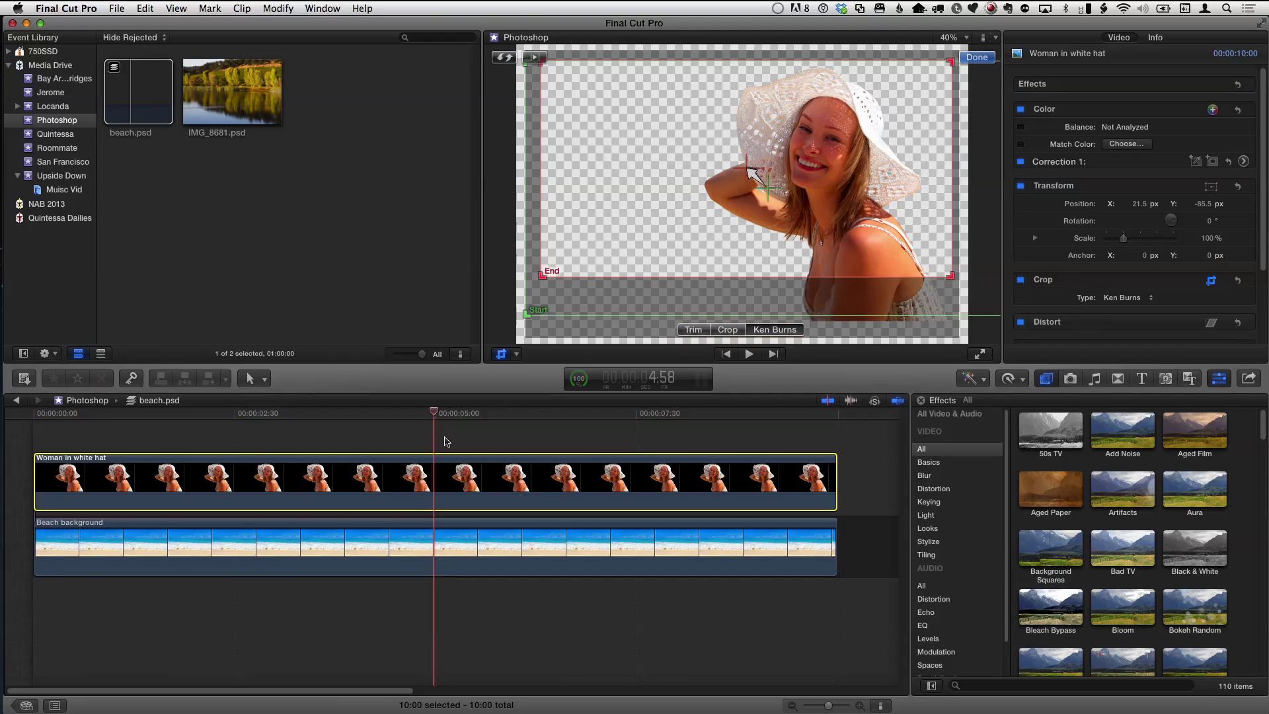
left_click_drag(433, 415, 348, 415)
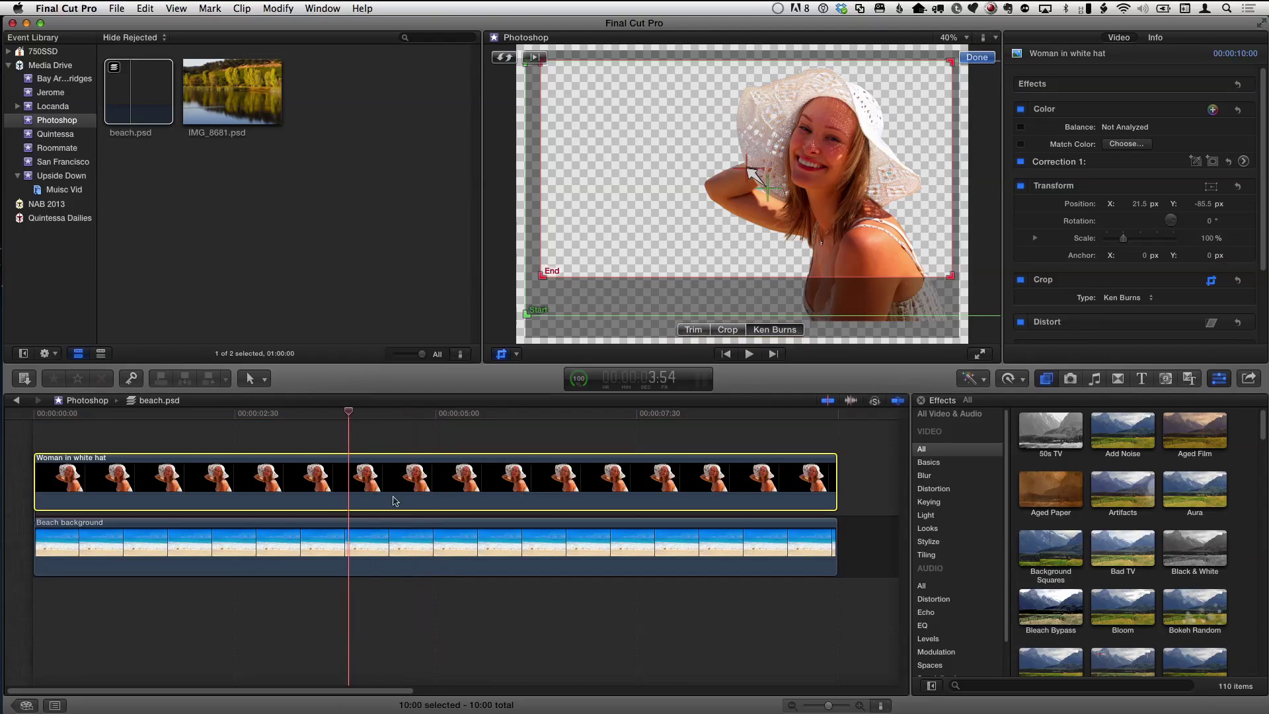
left_click(381, 540)
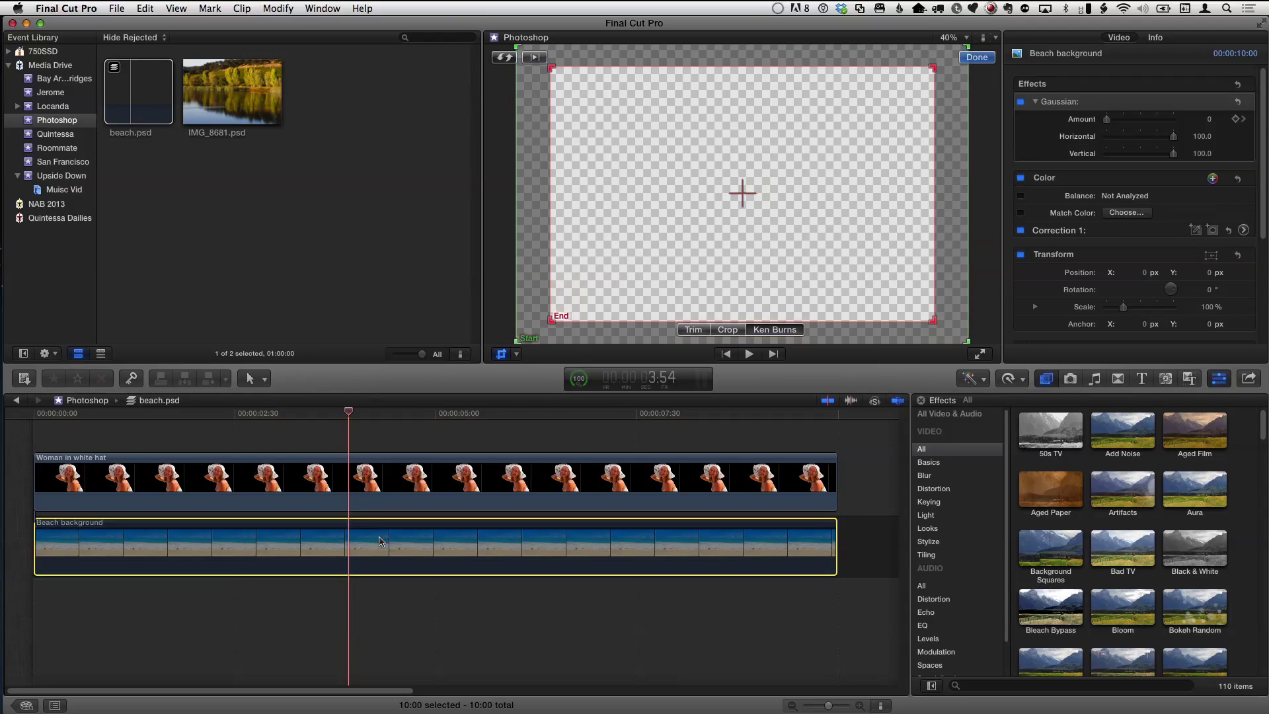
left_click(383, 504)
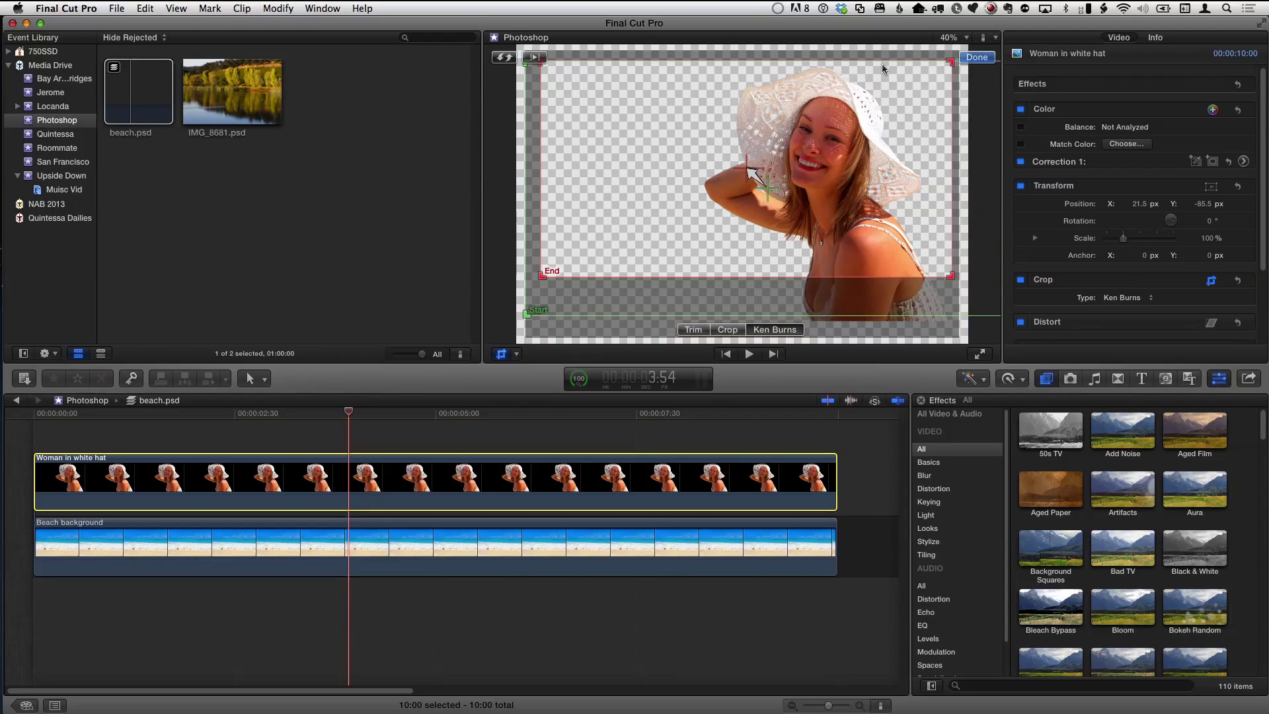
left_click(977, 57)
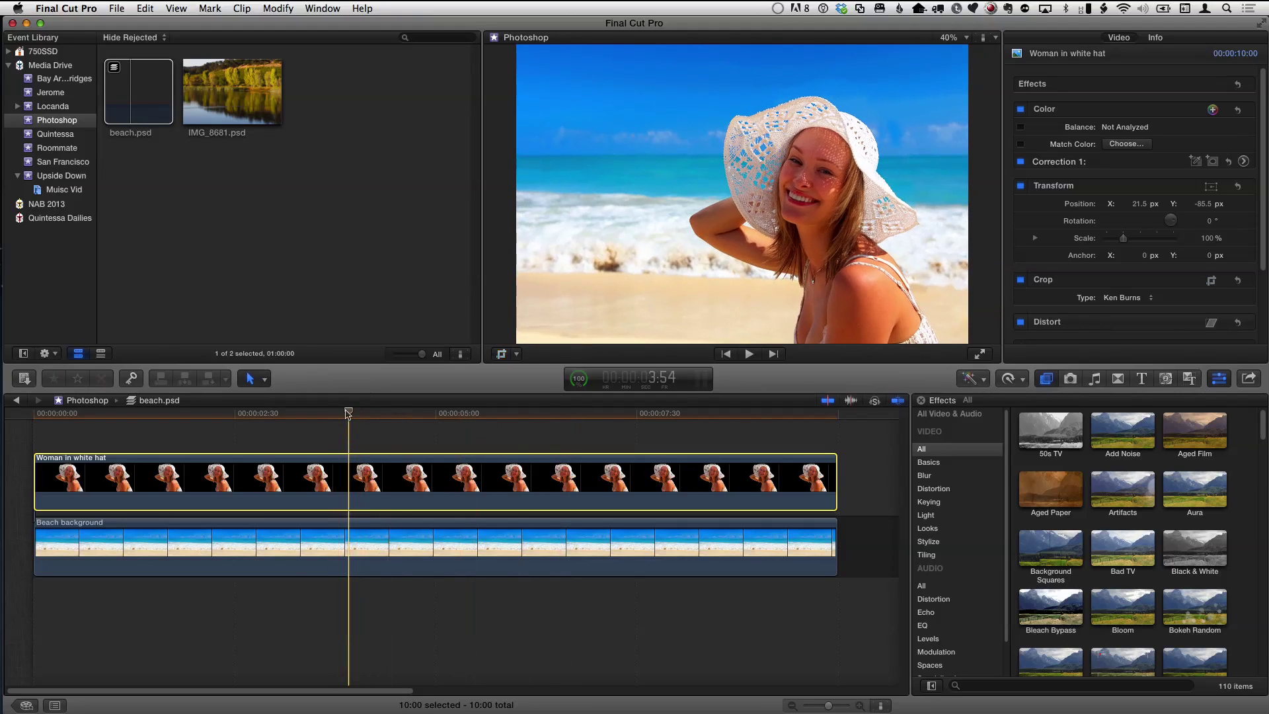
- Return the playhead to the timeline start and play the composite
left_click(233, 416)
left_click_drag(232, 418, 13, 425)
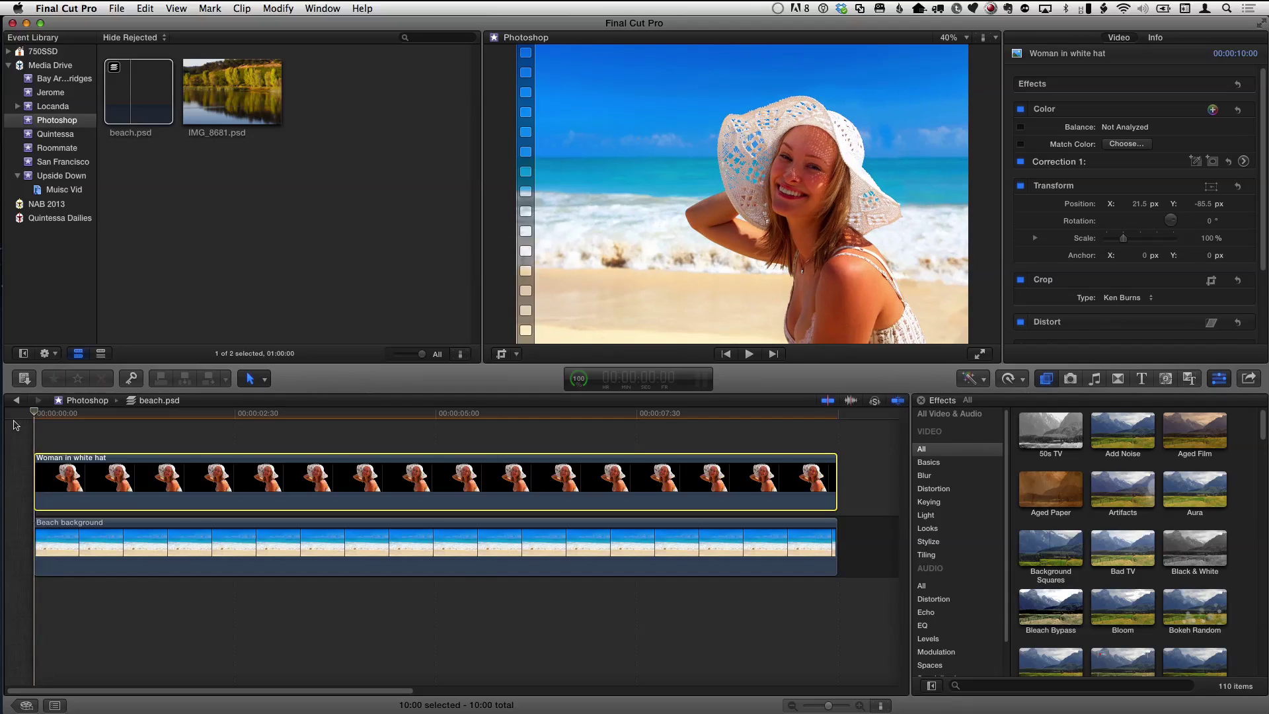
key("space")
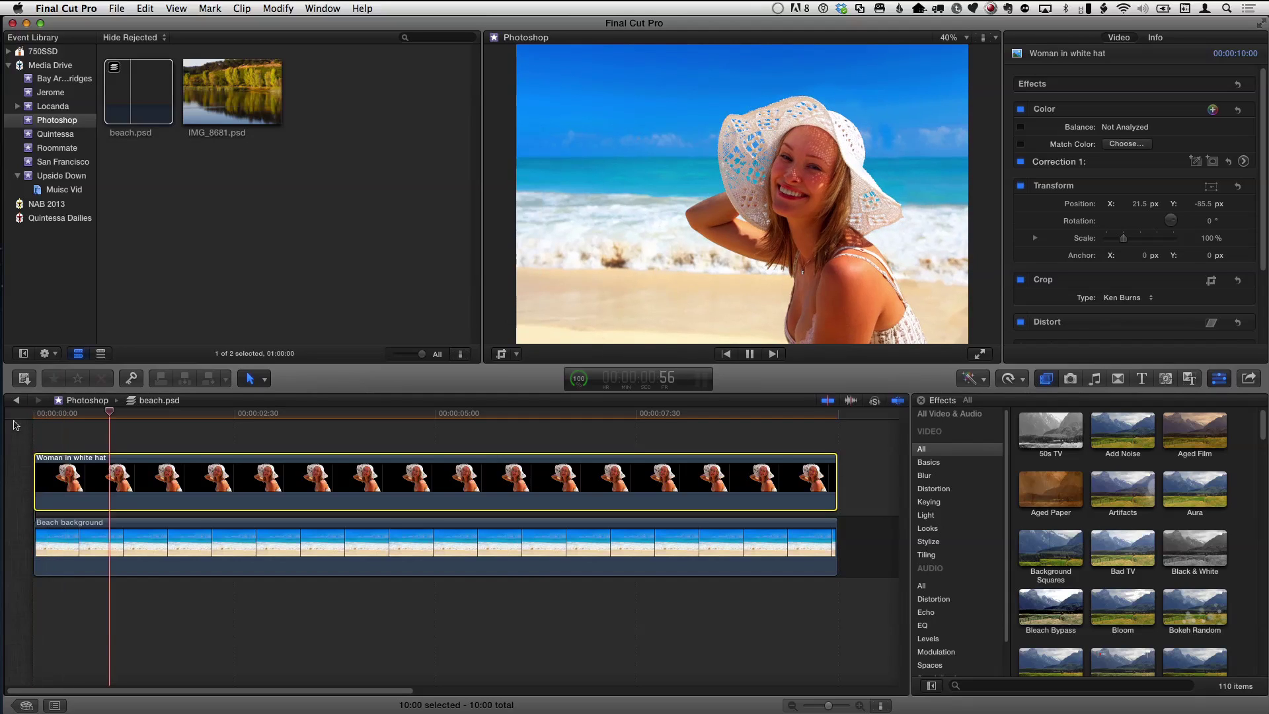